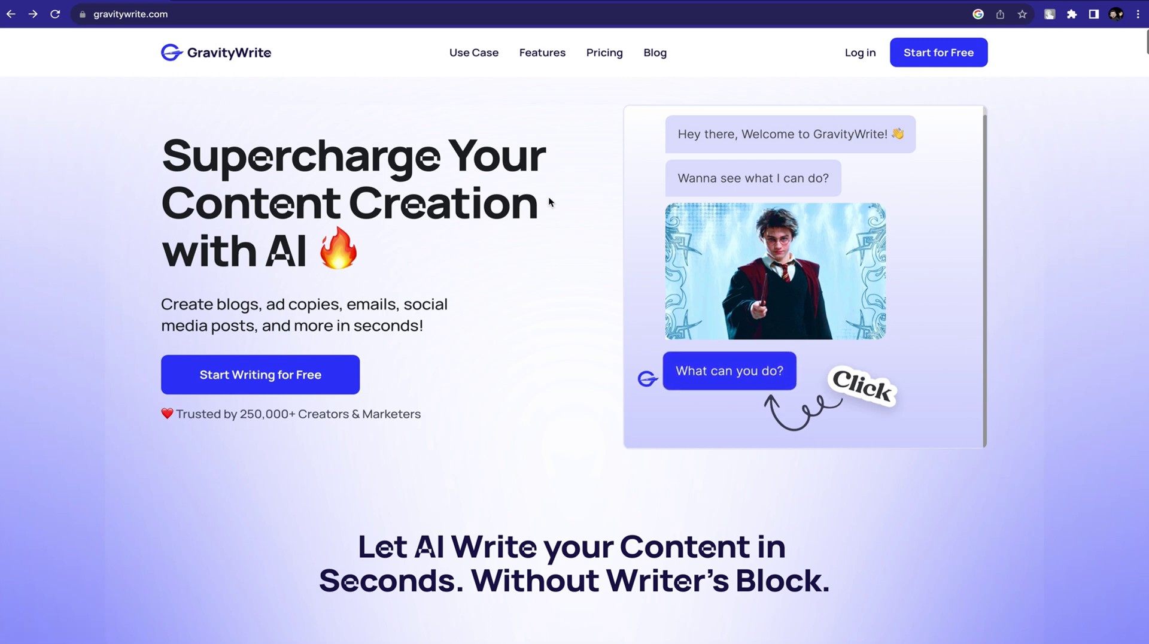
Step: Start GravityWrite for free and expand the Film Making Tools category in the library
{"action": "left_click", "coordinate": [284, 377]}
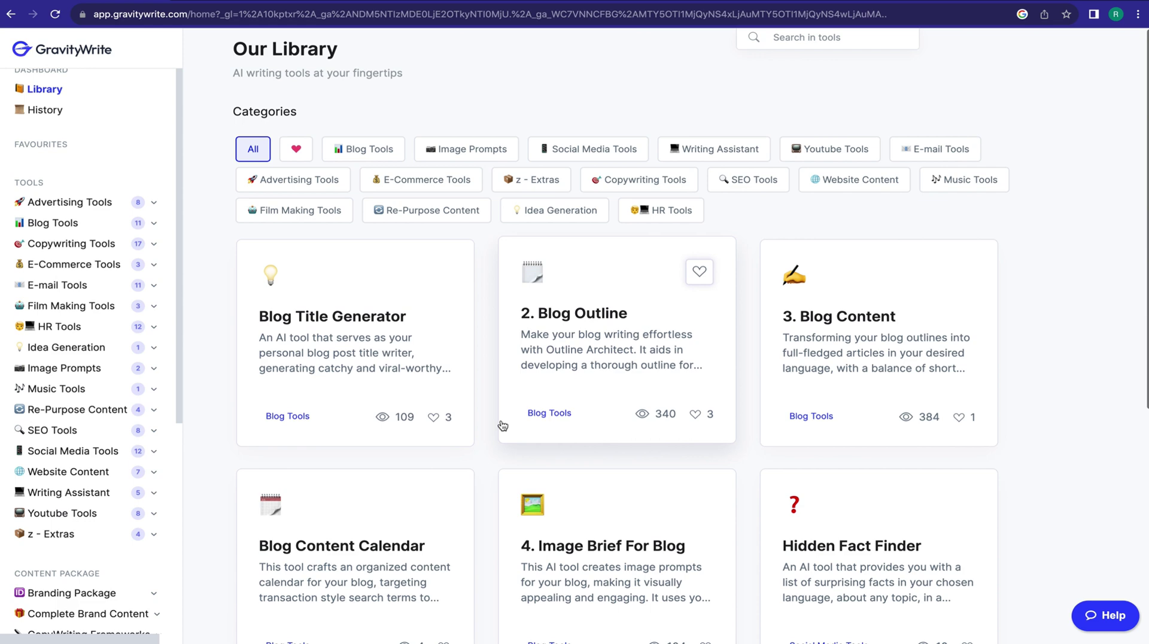
{"action": "scroll", "coordinate": [500, 422], "scroll_direction": "down", "scroll_amount": 5}
{"action": "scroll", "coordinate": [501, 425], "scroll_direction": "up", "scroll_amount": 5}
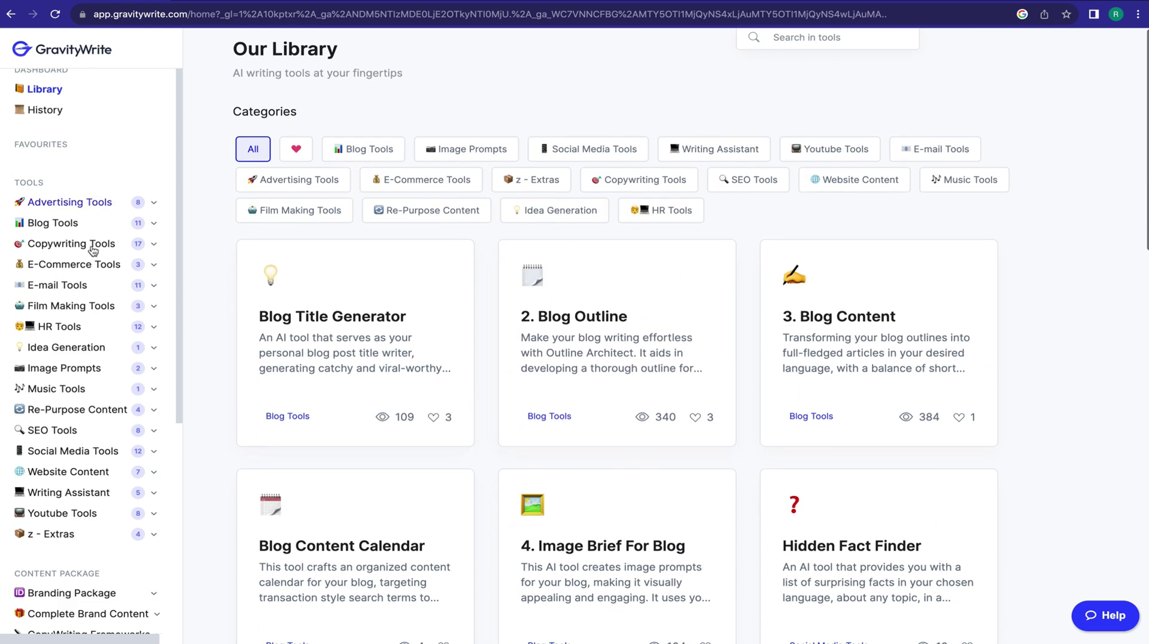
{"action": "scroll", "coordinate": [99, 432], "scroll_direction": "down", "scroll_amount": 3}
{"action": "scroll", "coordinate": [96, 425], "scroll_direction": "up", "scroll_amount": 3}
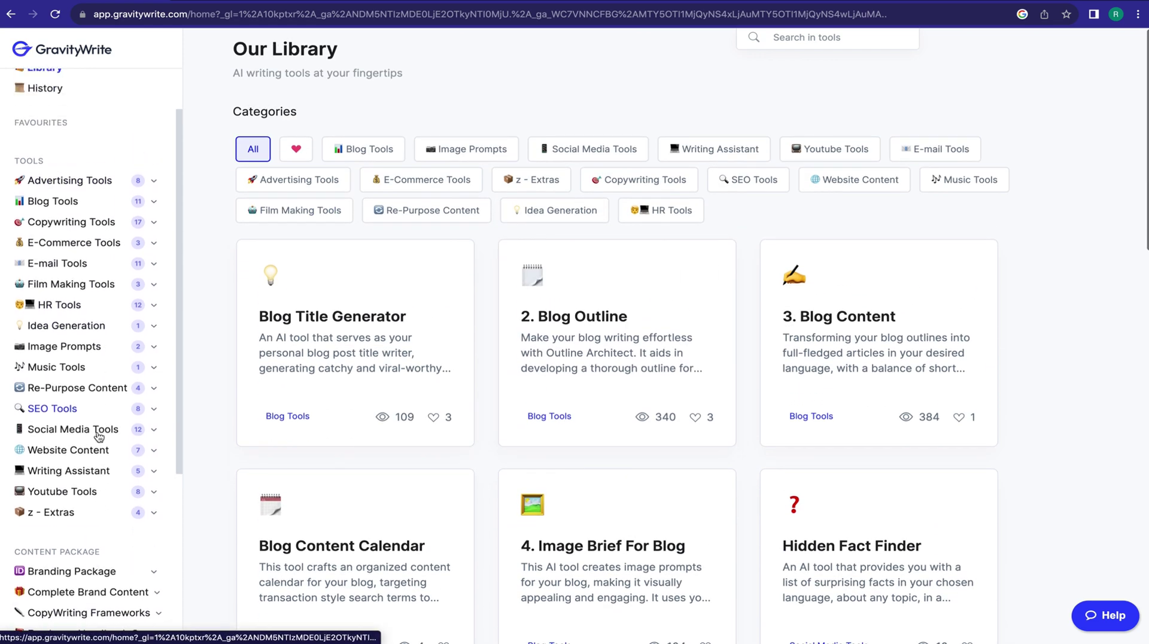
{"action": "left_click", "coordinate": [147, 305]}
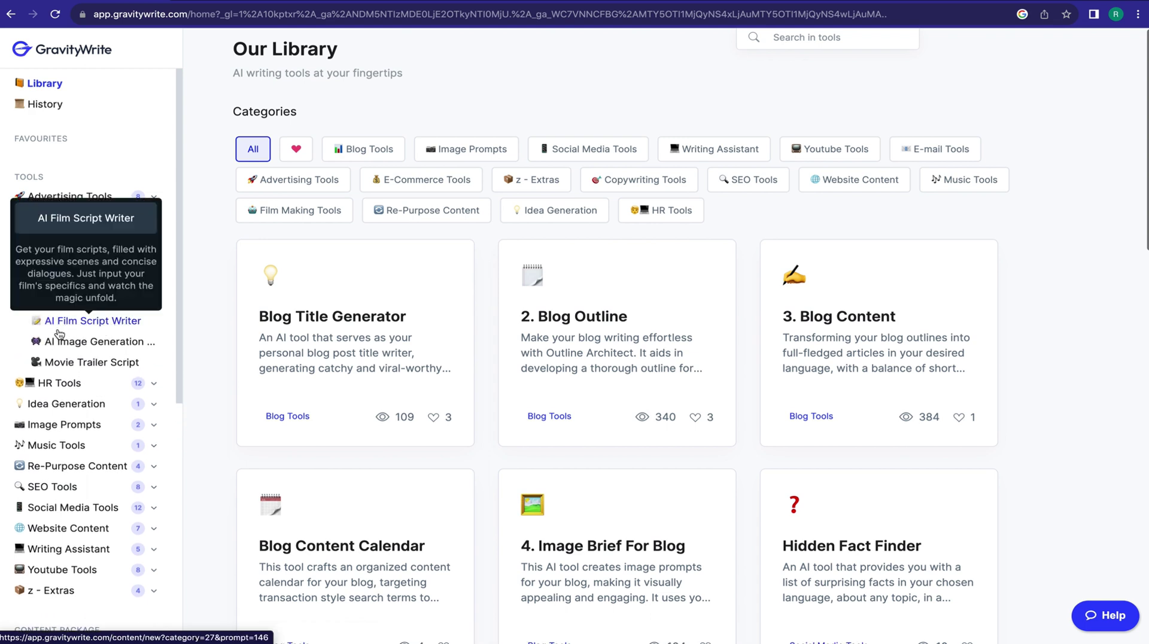
Step: Generate a 30-second Movie Trailer Script with genre 'action fantasy' and story 'pirates hunting for treasure'
{"action": "left_click", "coordinate": [126, 363]}
{"action": "scroll", "coordinate": [125, 360], "scroll_direction": "down", "scroll_amount": 5}
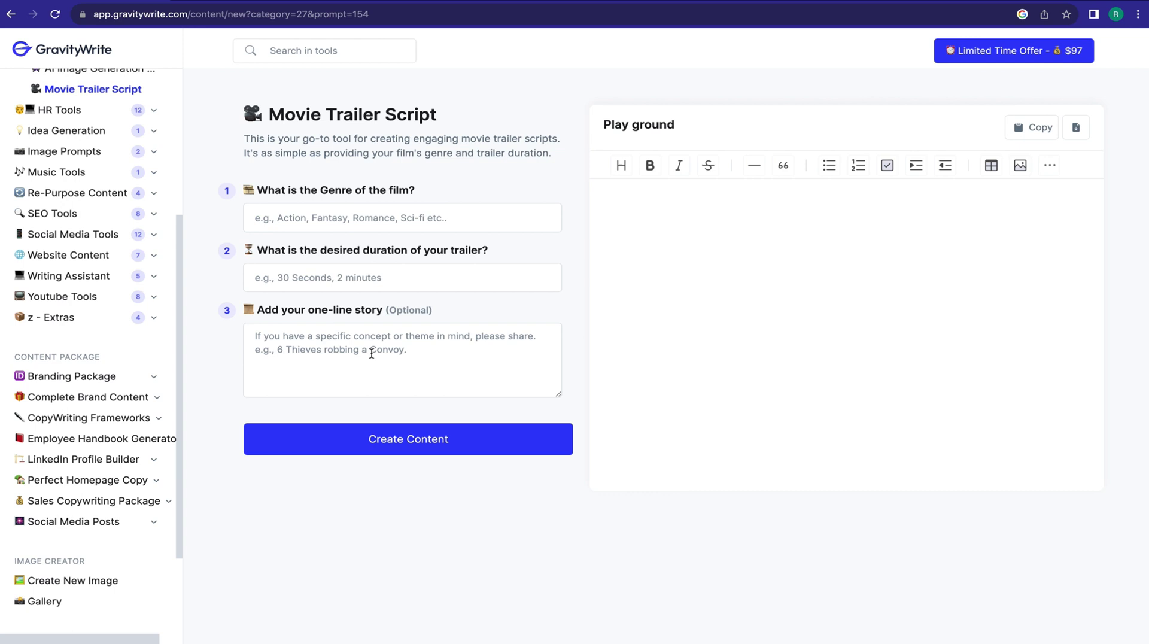
{"action": "left_click", "coordinate": [407, 216]}
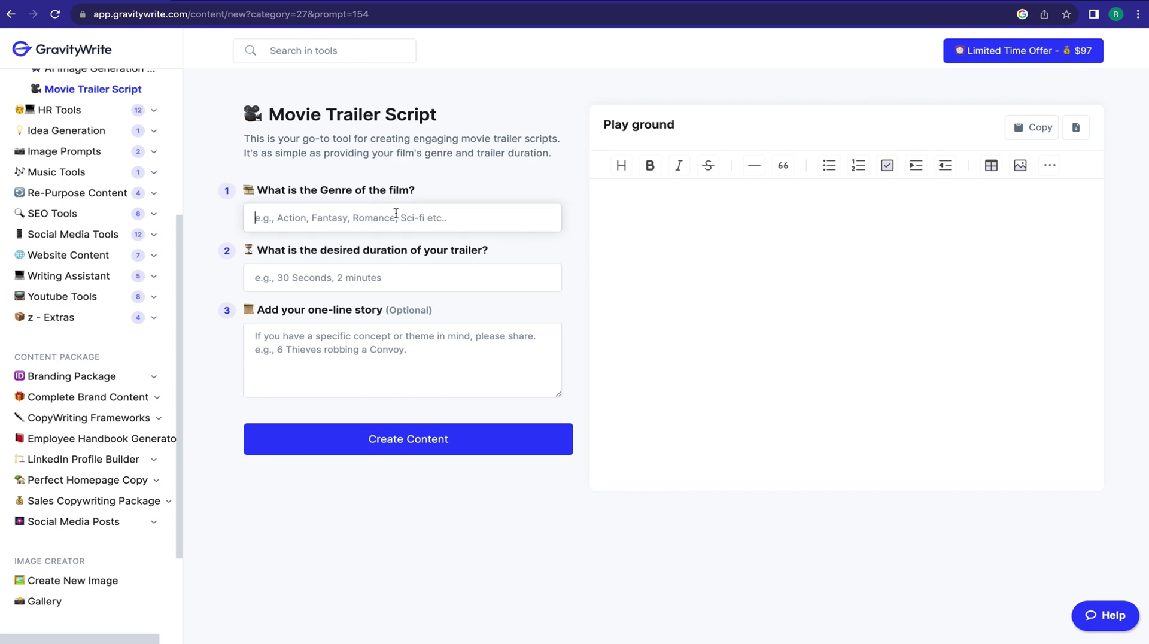
{"action": "type", "text": "action fantasy"}
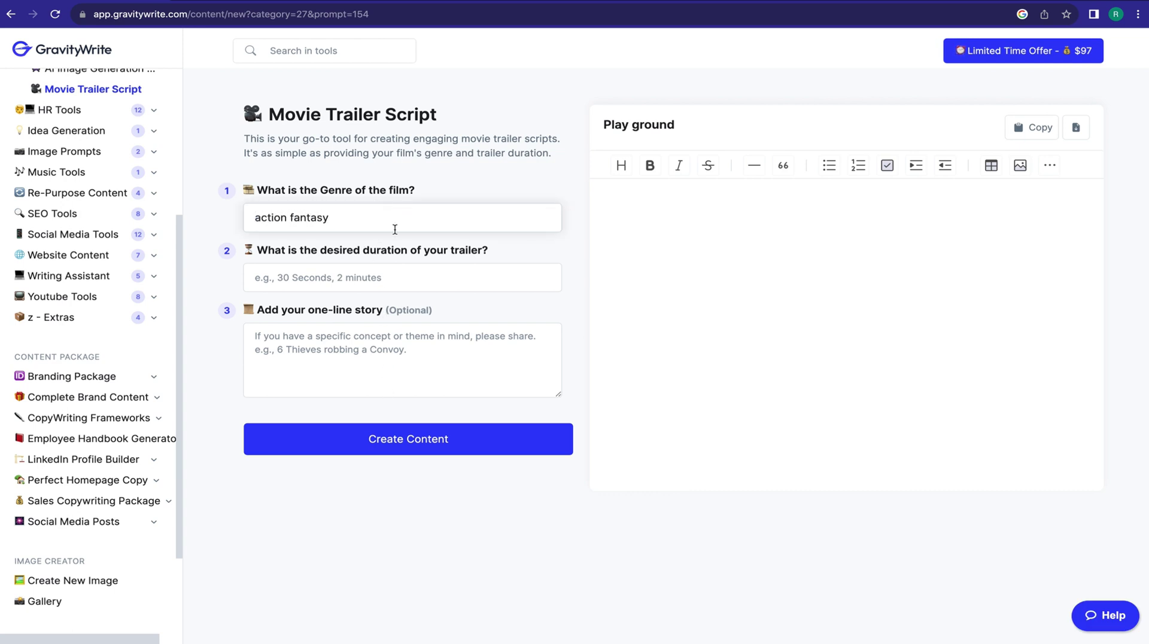
{"action": "left_click", "coordinate": [385, 284]}
{"action": "type", "text": "30"}
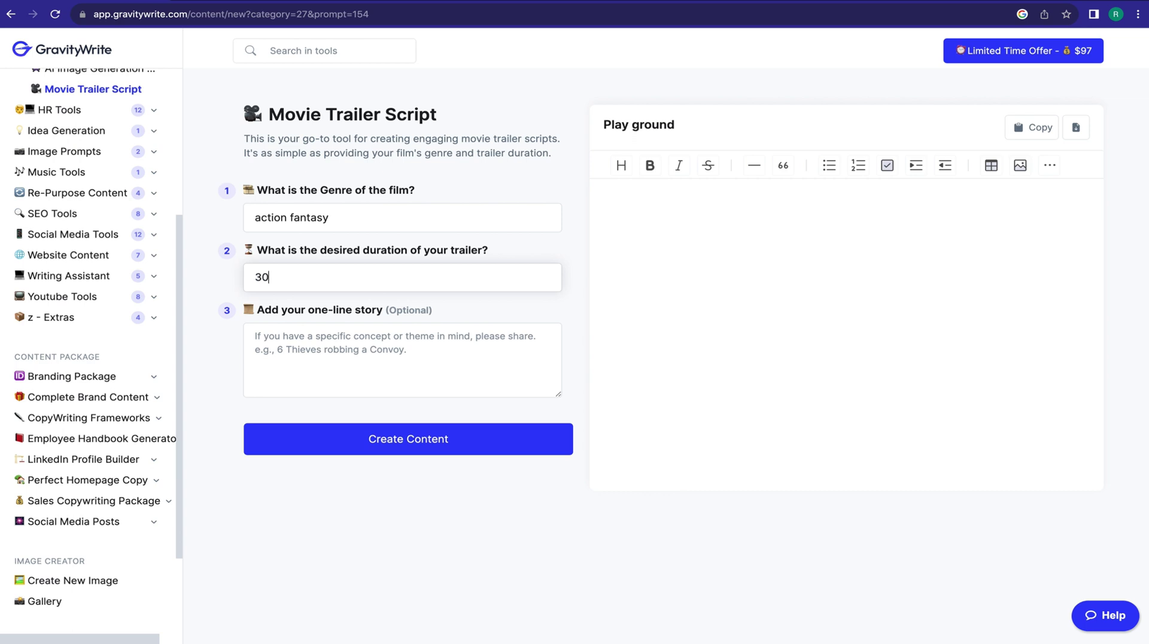
{"action": "left_click", "coordinate": [327, 340]}
{"action": "type", "text": "pirates hunting for treasure"}
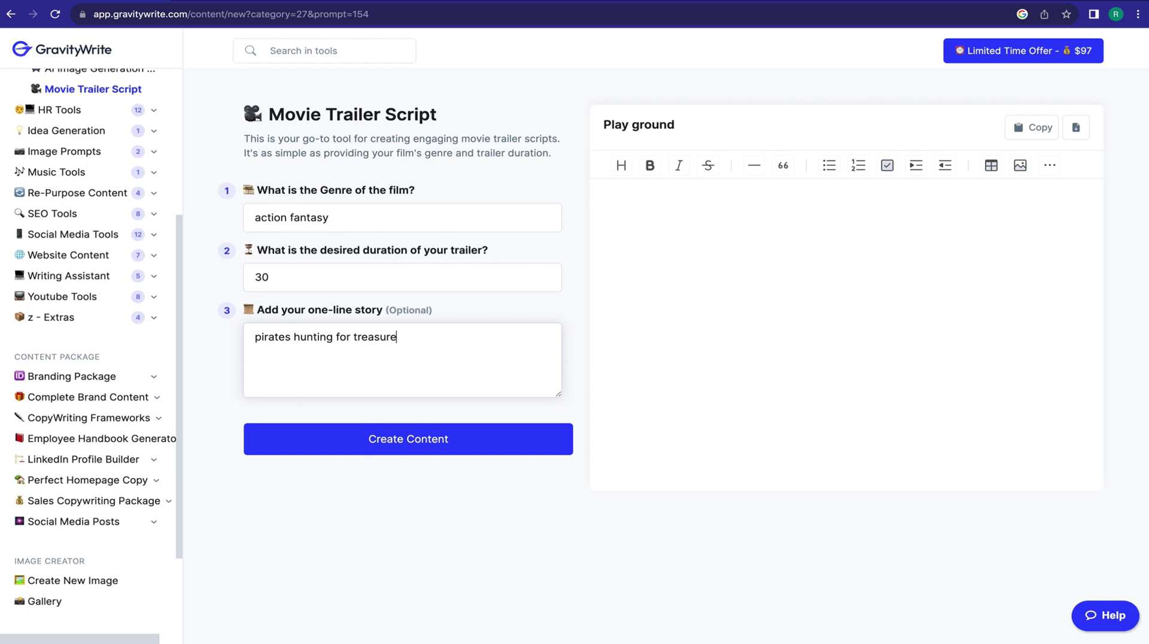
{"action": "left_click", "coordinate": [404, 426]}
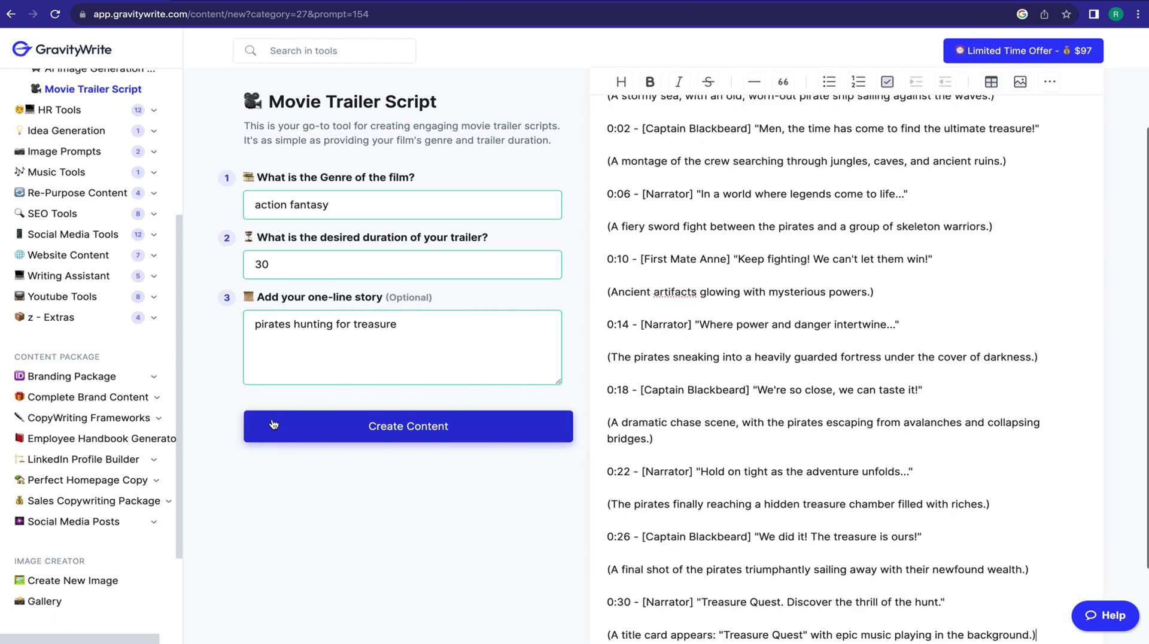
{"action": "scroll", "coordinate": [756, 311], "scroll_direction": "up", "scroll_amount": 2}
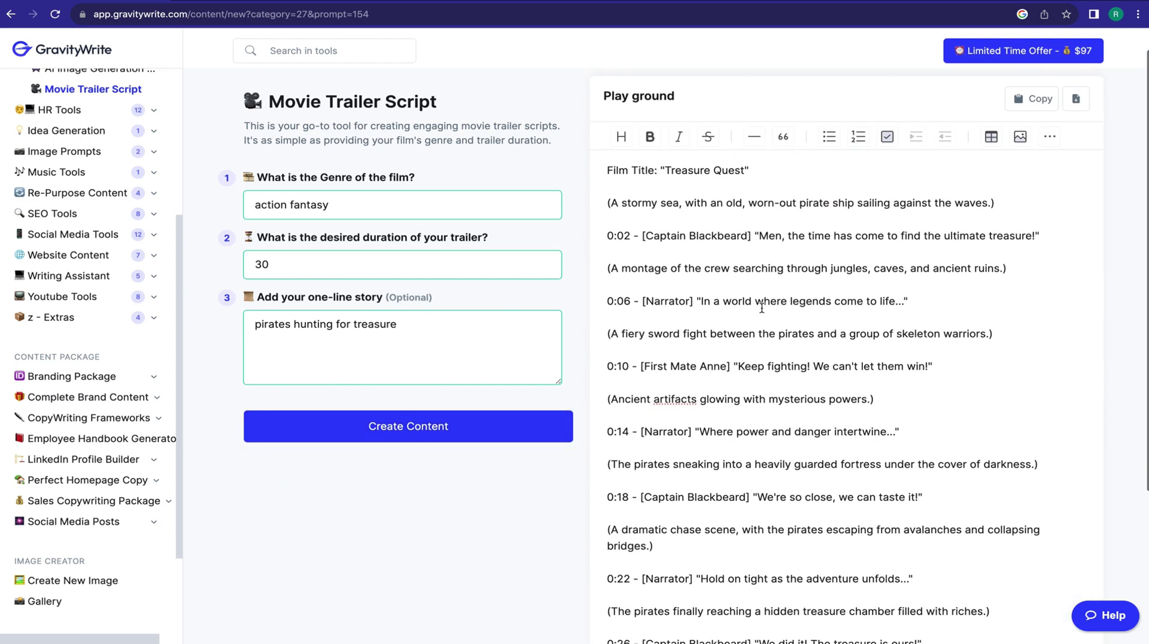
{"action": "scroll", "coordinate": [762, 308], "scroll_direction": "down", "scroll_amount": 3}
{"action": "scroll", "coordinate": [762, 307], "scroll_direction": "down", "scroll_amount": 2}
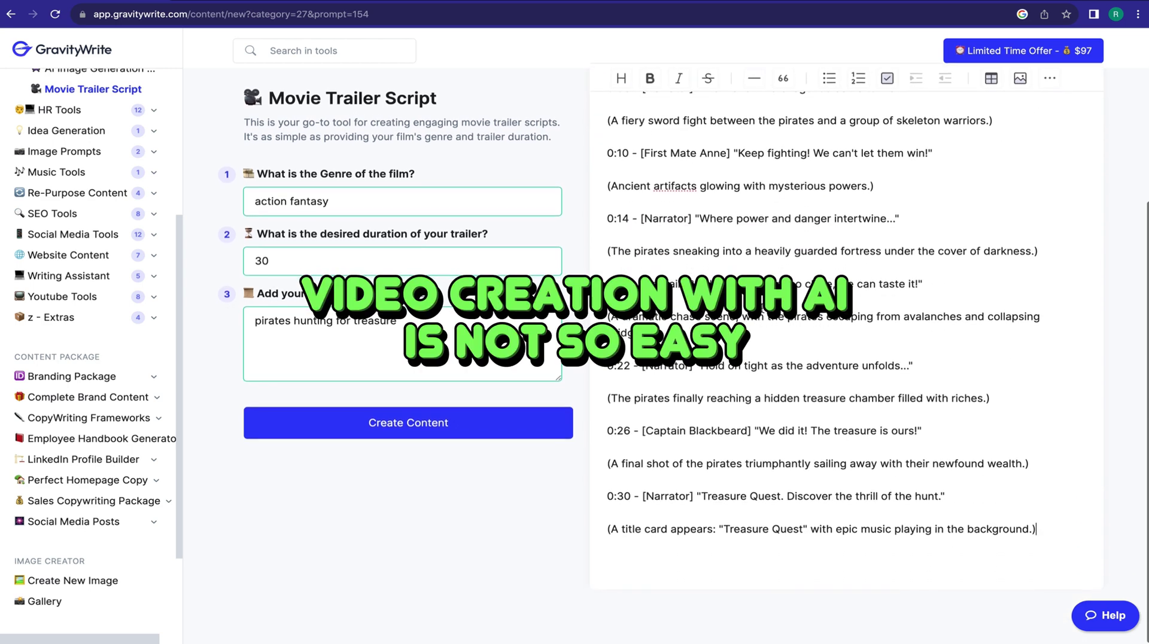
{"action": "scroll", "coordinate": [761, 307], "scroll_direction": "up", "scroll_amount": 4}
{"action": "scroll", "coordinate": [762, 309], "scroll_direction": "up", "scroll_amount": 4}
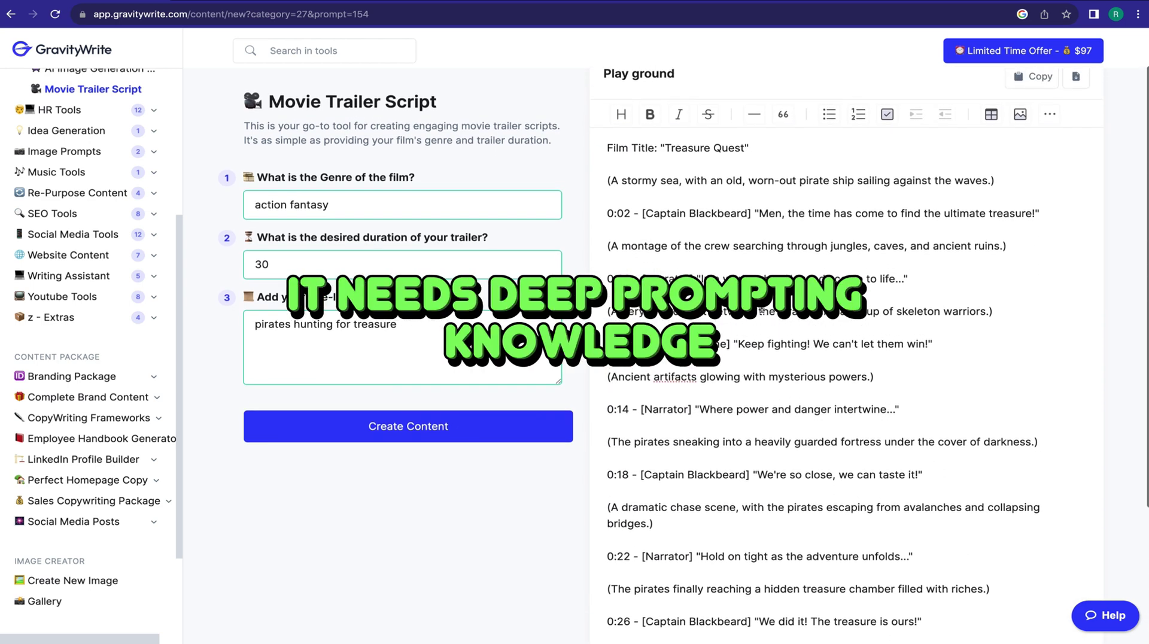
{"action": "scroll", "coordinate": [762, 309], "scroll_direction": "down", "scroll_amount": 1}
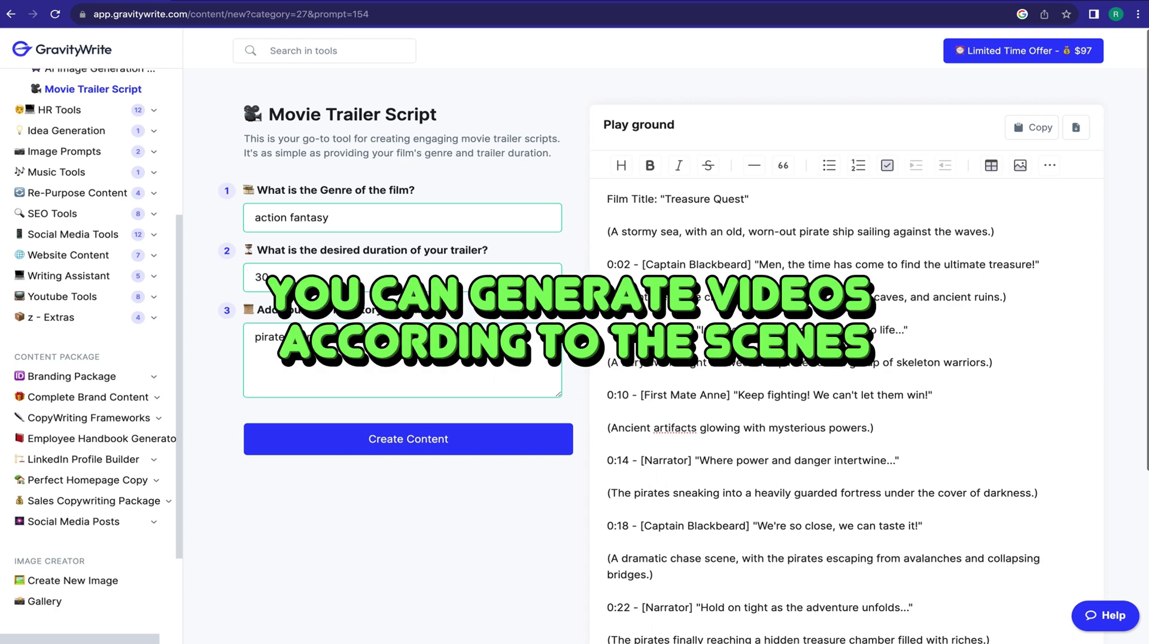
{"action": "scroll", "coordinate": [762, 309], "scroll_direction": "down", "scroll_amount": 5}
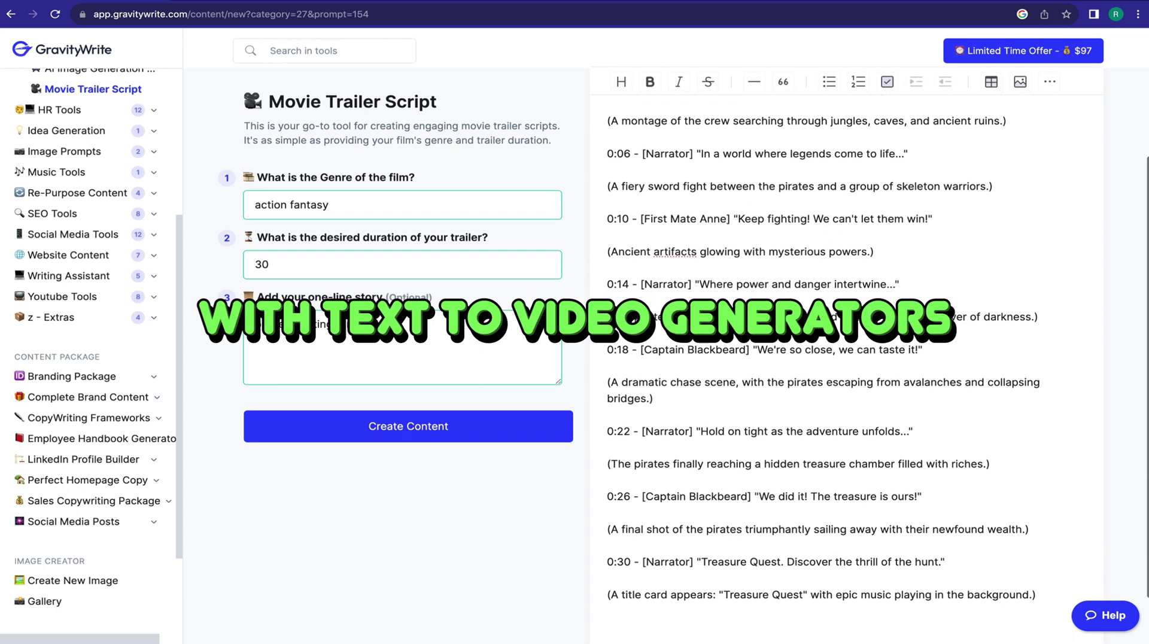
{"action": "scroll", "coordinate": [451, 273], "scroll_direction": "up", "scroll_amount": 5}
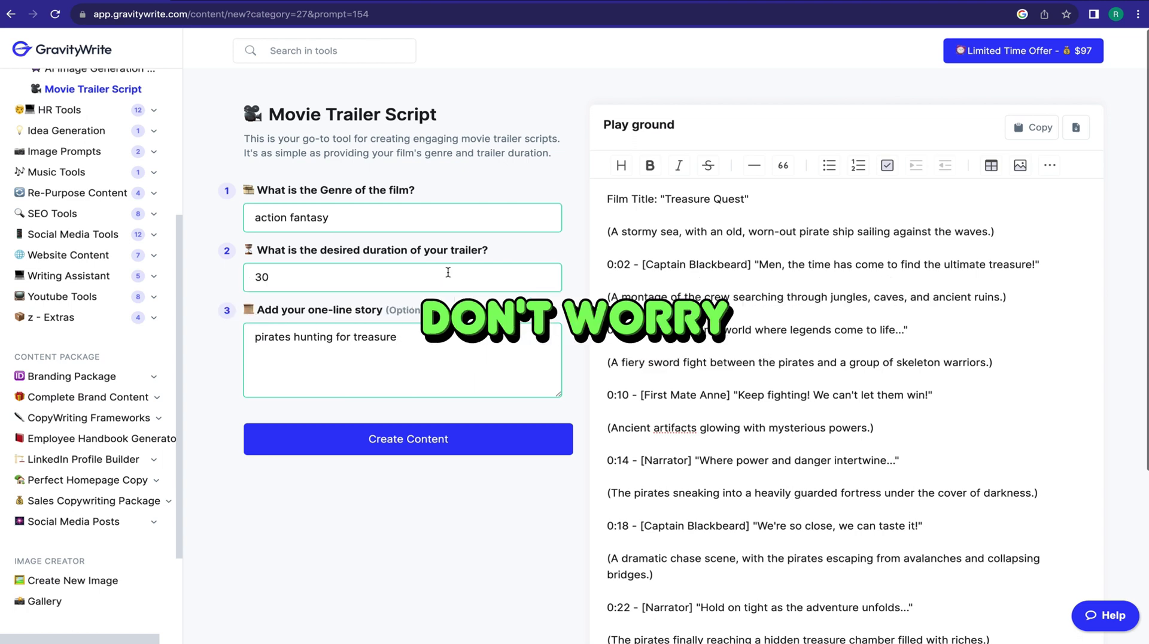
{"action": "scroll", "coordinate": [65, 259], "scroll_direction": "up", "scroll_amount": 5}
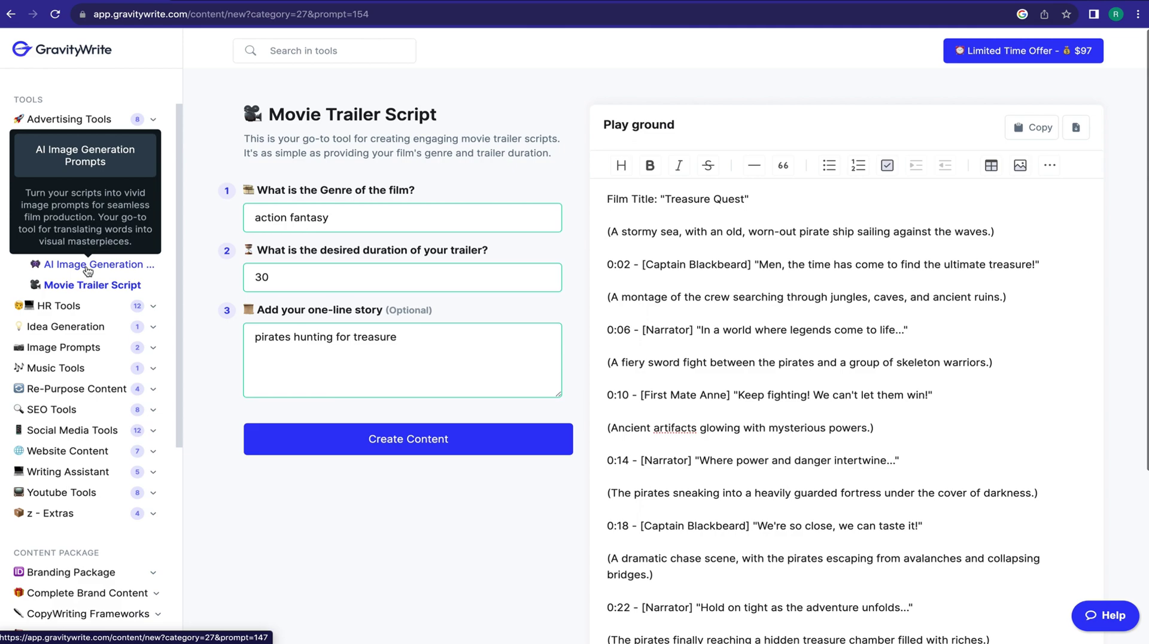
Step: Open AI Image Generation Prompts in a new tab with genre 'action fantasy' and style '3d animation'
{"action": "right_click", "coordinate": [88, 270]}
{"action": "left_click", "coordinate": [113, 266]}
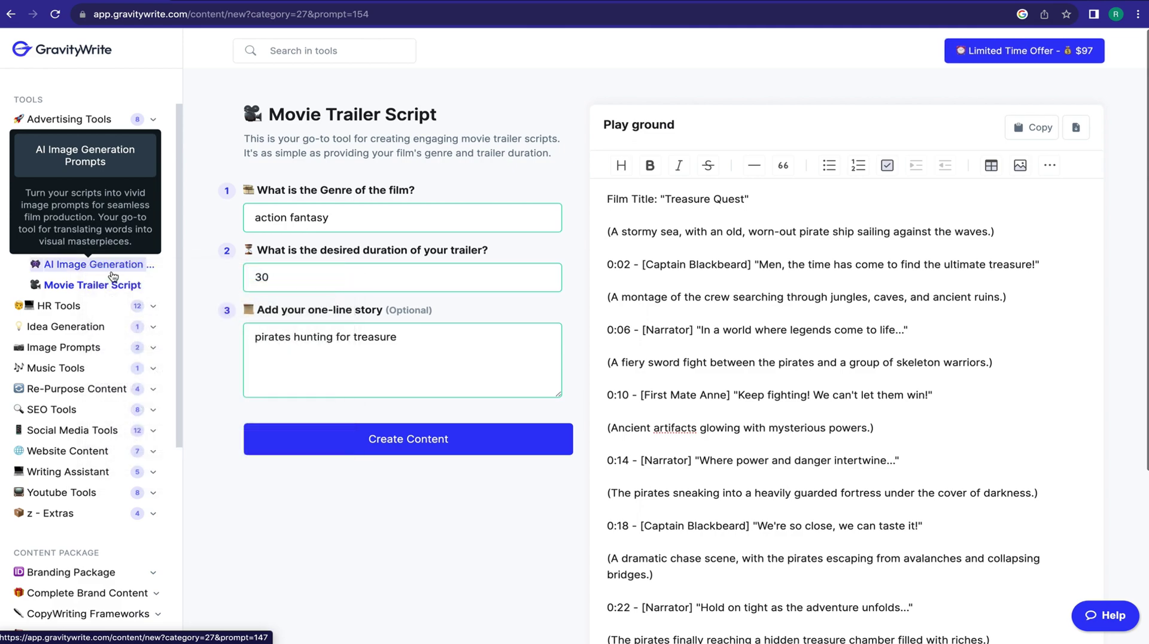
{"action": "left_click", "coordinate": [111, 270]}
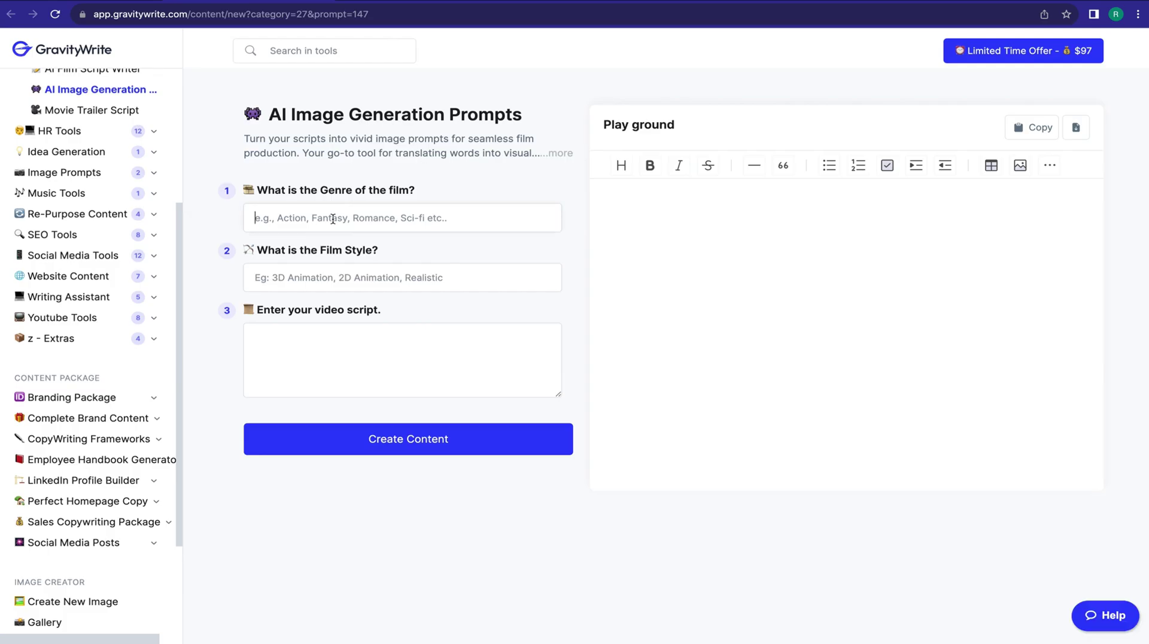
{"action": "left_click", "coordinate": [332, 218]}
{"action": "type", "text": "action fantasy"}
{"action": "left_click", "coordinate": [331, 280]}
{"action": "type", "text": "3d a"}
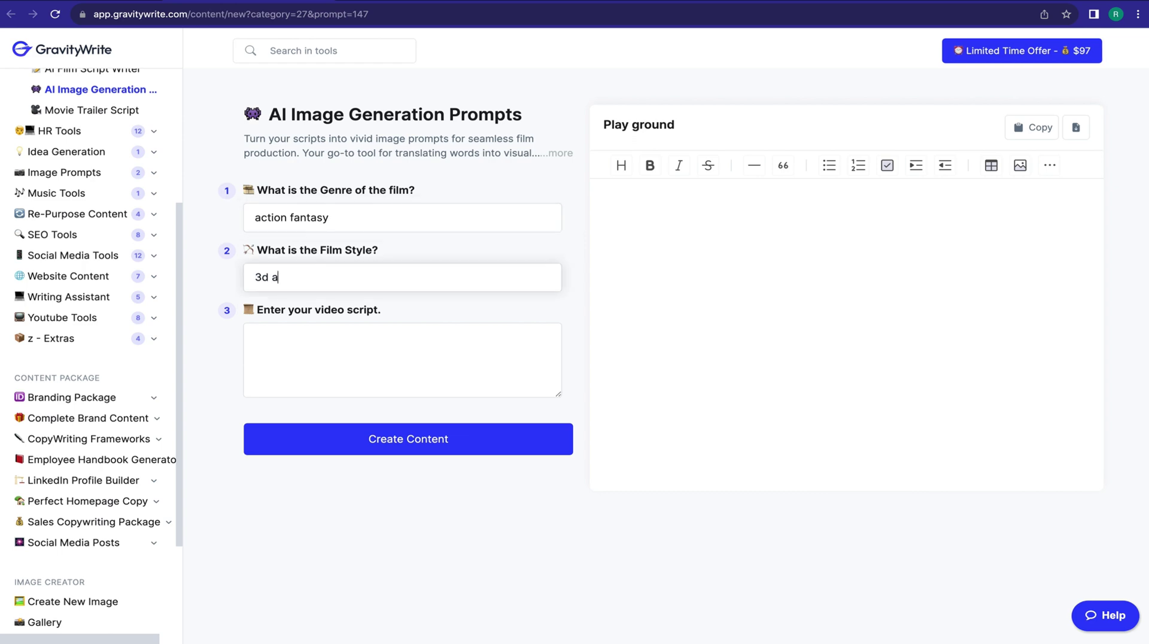
{"action": "type", "text": "nimation"}
Step: Paste the Treasure Quest trailer script, generate the image prompts, and review the first one
{"action": "left_click", "coordinate": [359, 329]}
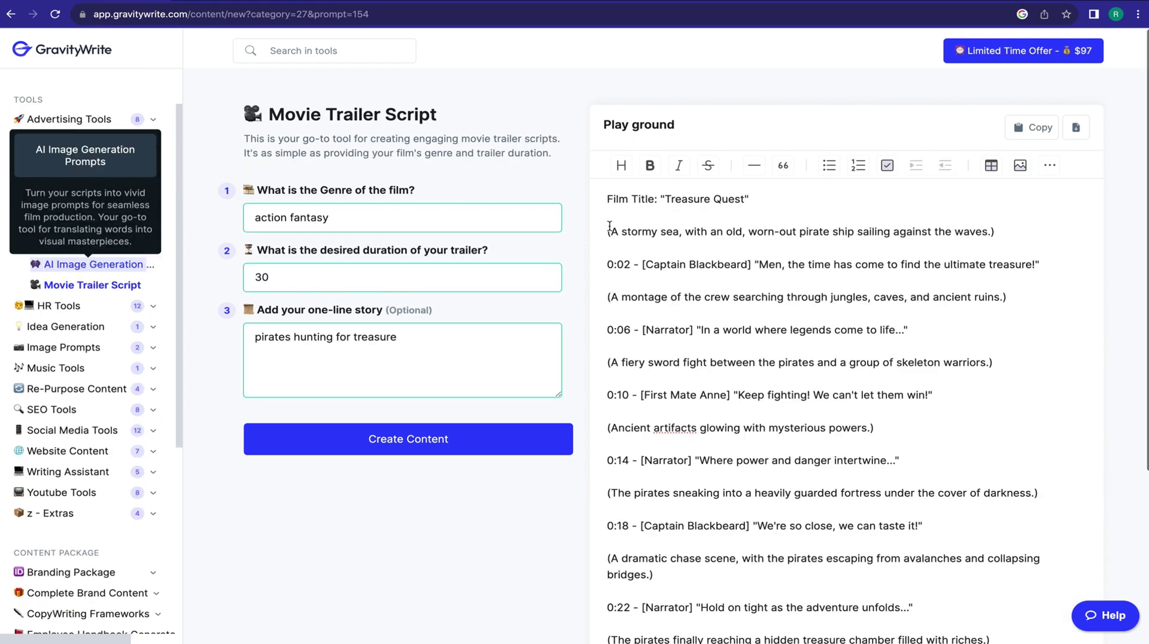
{"action": "left_click_drag", "start_coordinate": [608, 231], "coordinate": [978, 431]}
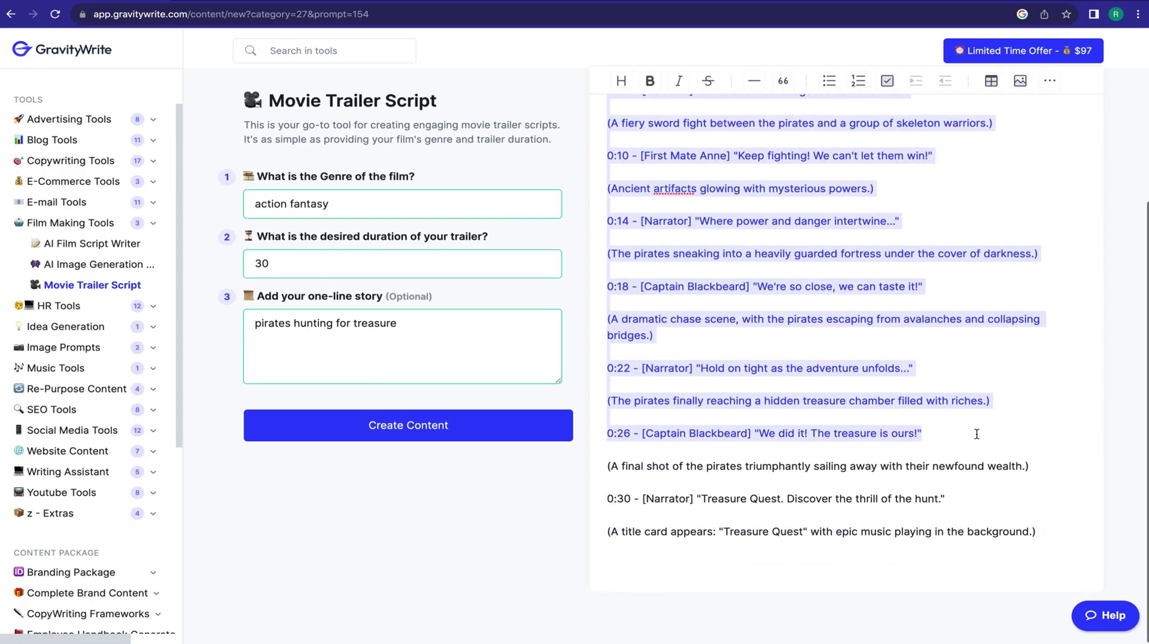
{"action": "scroll", "coordinate": [977, 431], "scroll_direction": "up", "scroll_amount": 5}
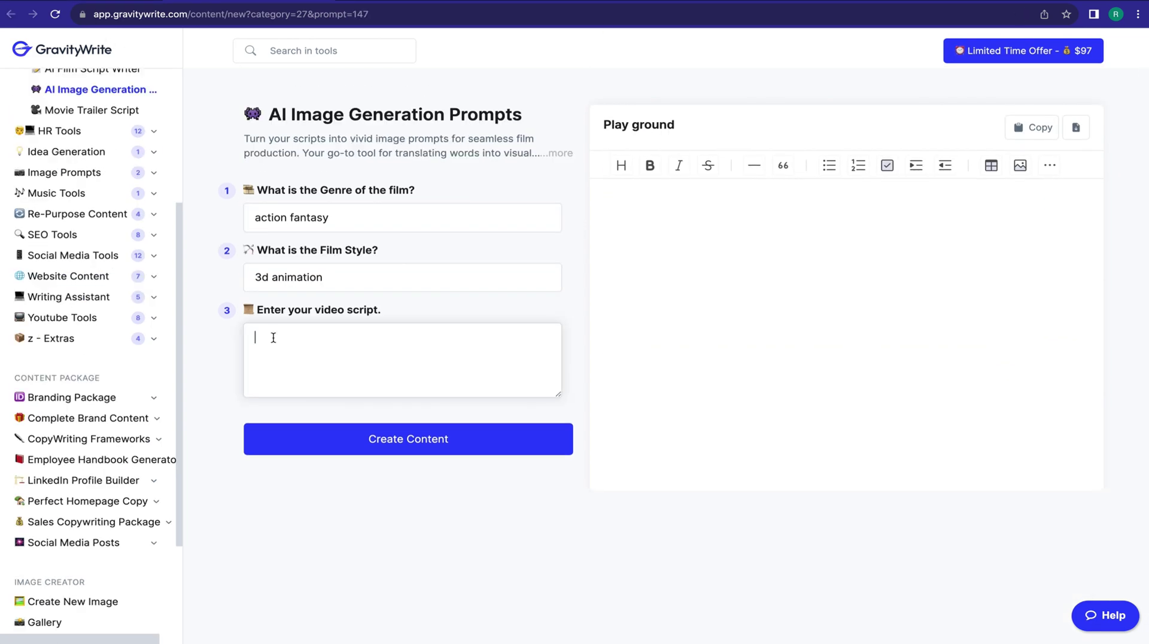
{"action": "key", "text": "ctrl+v"}
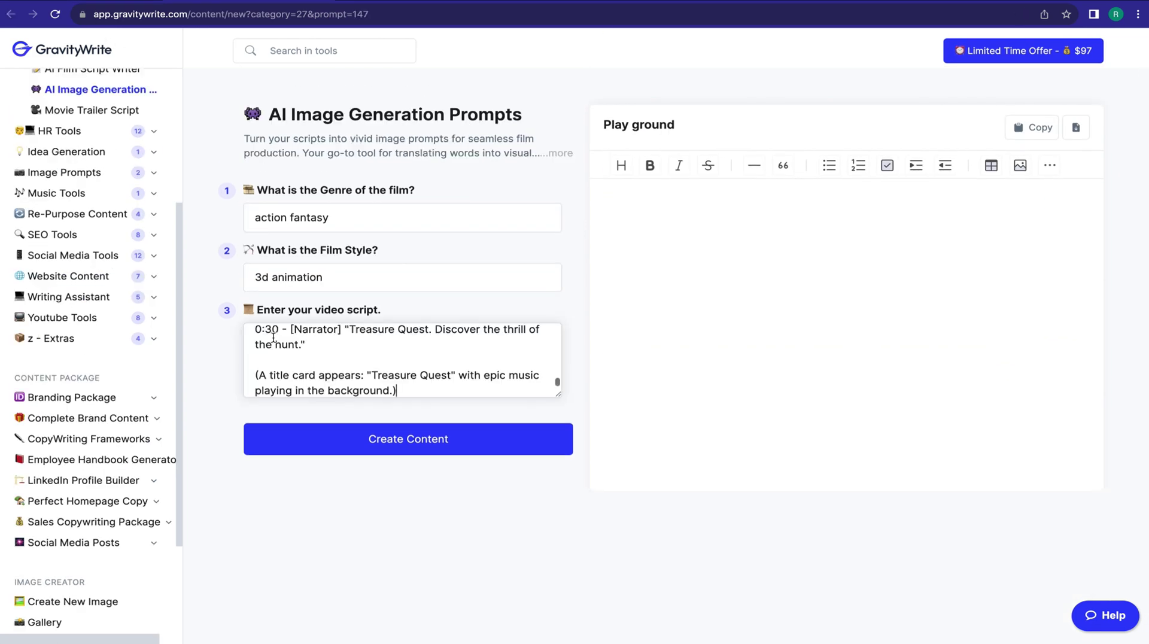
{"action": "left_click", "coordinate": [419, 440]}
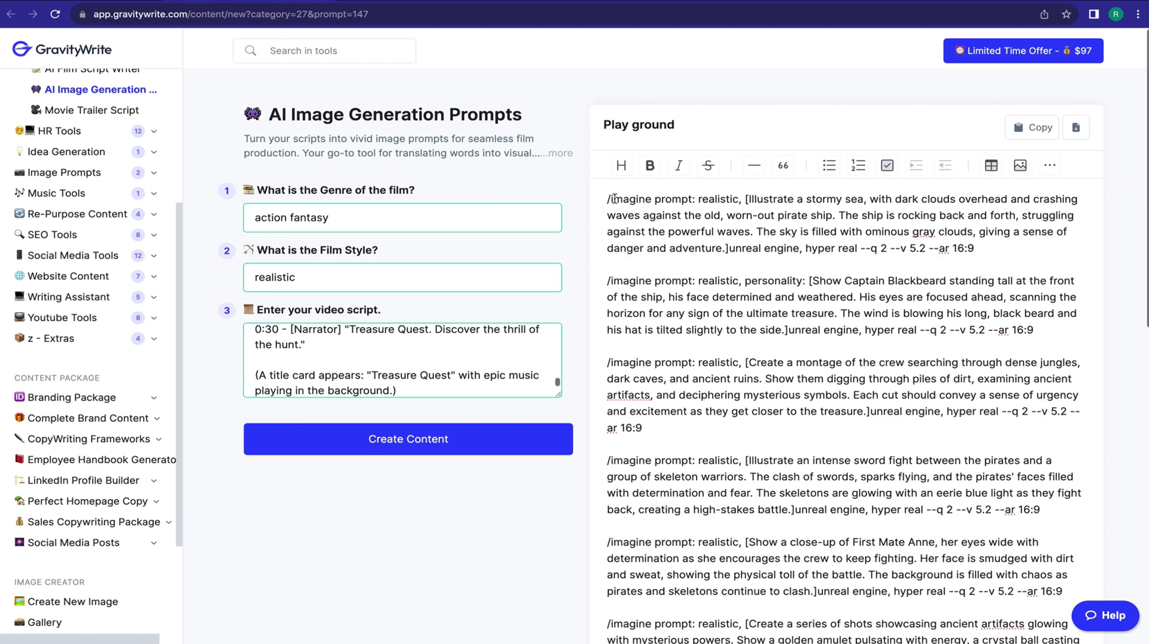
{"action": "left_click_drag", "start_coordinate": [614, 199], "coordinate": [855, 248]}
{"action": "left_click", "coordinate": [860, 249]}
{"action": "scroll", "coordinate": [817, 265], "scroll_direction": "down", "scroll_amount": 10}
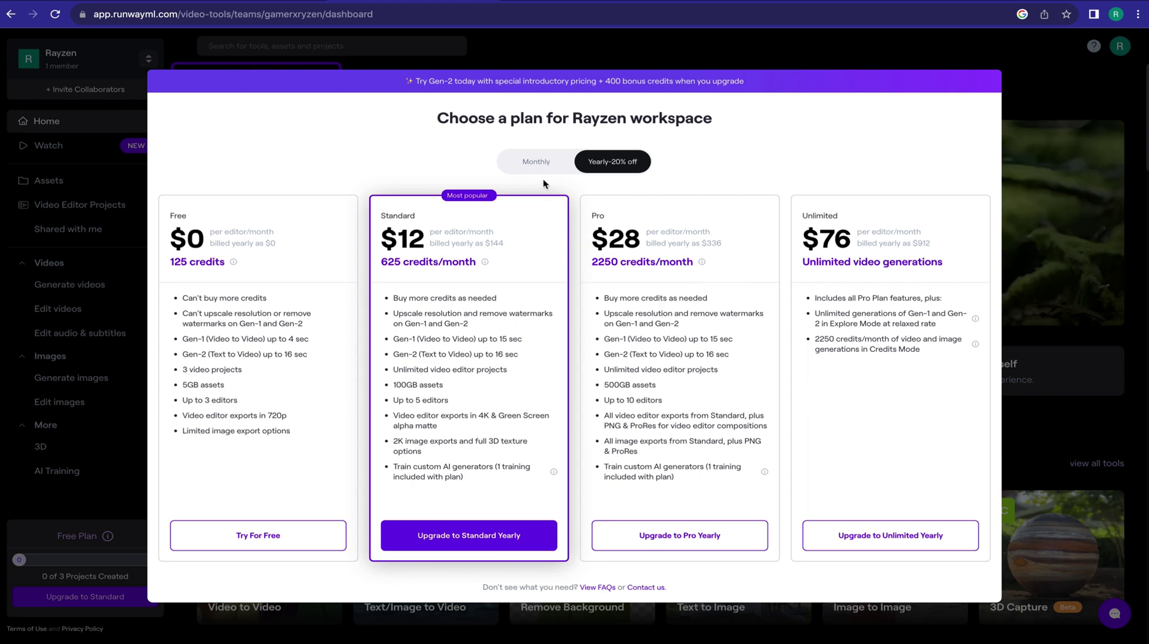
Step: Sign up for Runway's free plan with Google and start a Gen-2 text-to-video generation
{"action": "left_click", "coordinate": [618, 169]}
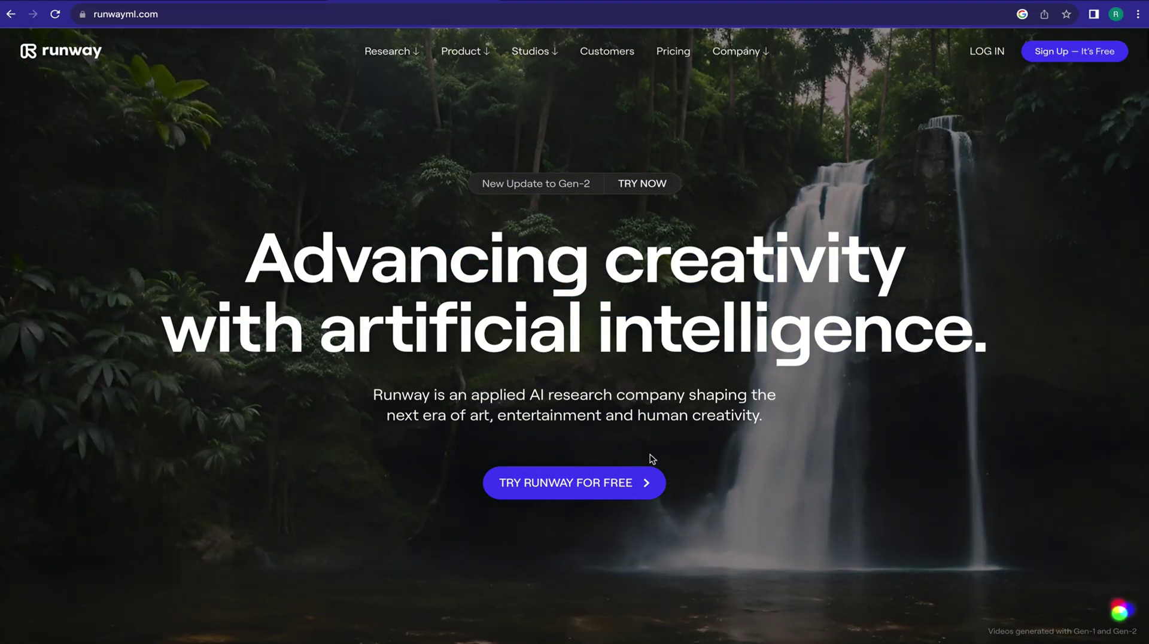
{"action": "left_click", "coordinate": [588, 486]}
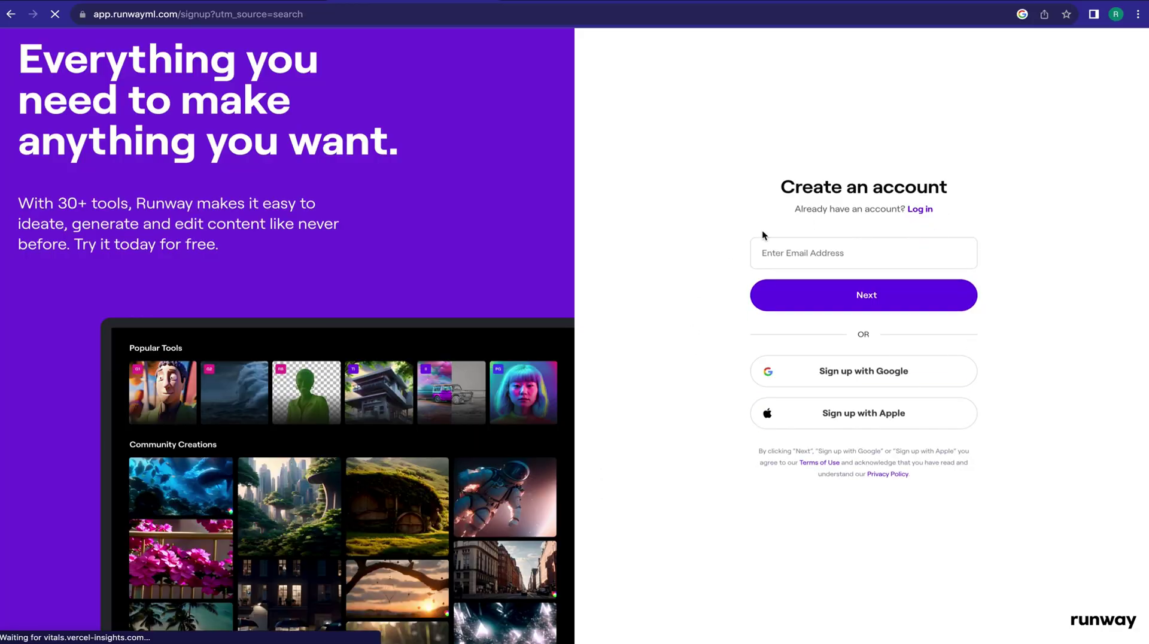
{"action": "left_click", "coordinate": [852, 372]}
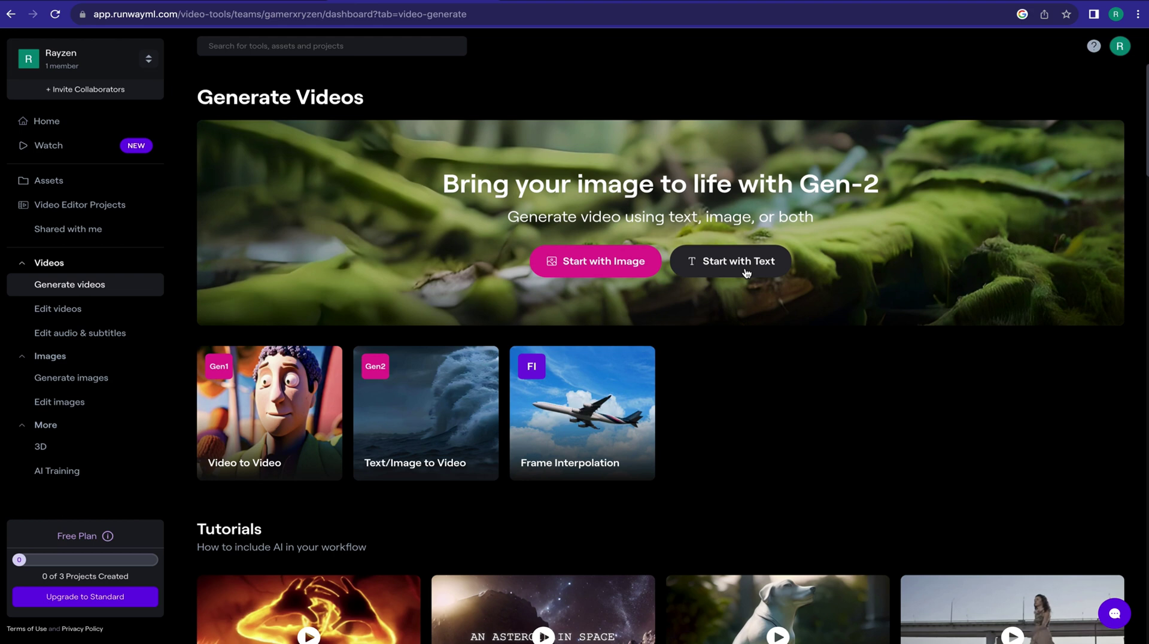
{"action": "left_click", "coordinate": [742, 261]}
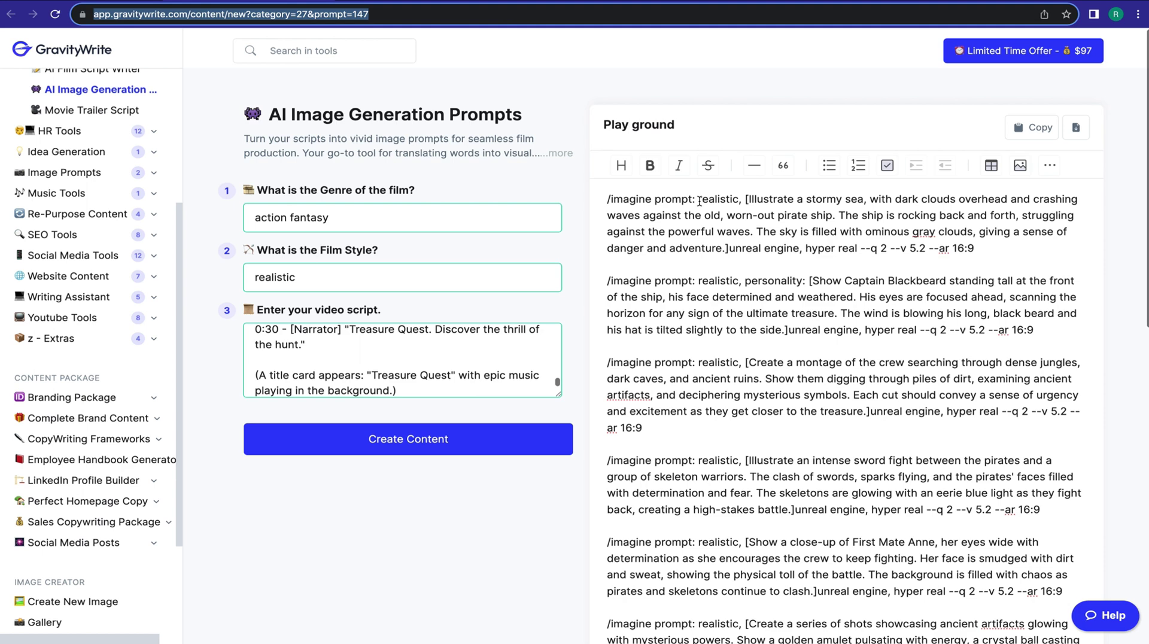
Step: Take the first pirate ship prompt from 'realistic' to 'hyper real' over to Runway Gen-2
{"action": "left_click_drag", "start_coordinate": [699, 202], "coordinate": [981, 249]}
{"action": "left_click", "coordinate": [864, 251]}
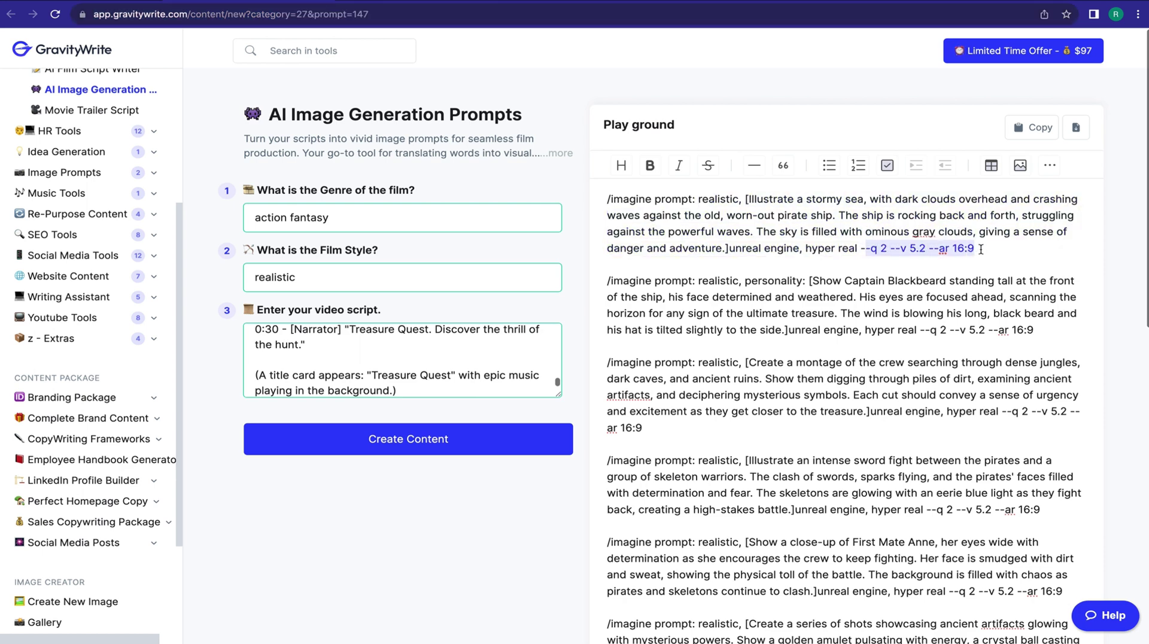
{"action": "left_click", "coordinate": [876, 258]}
{"action": "left_click_drag", "start_coordinate": [698, 199], "coordinate": [860, 248]}
{"action": "key", "text": "ctrl+c"}
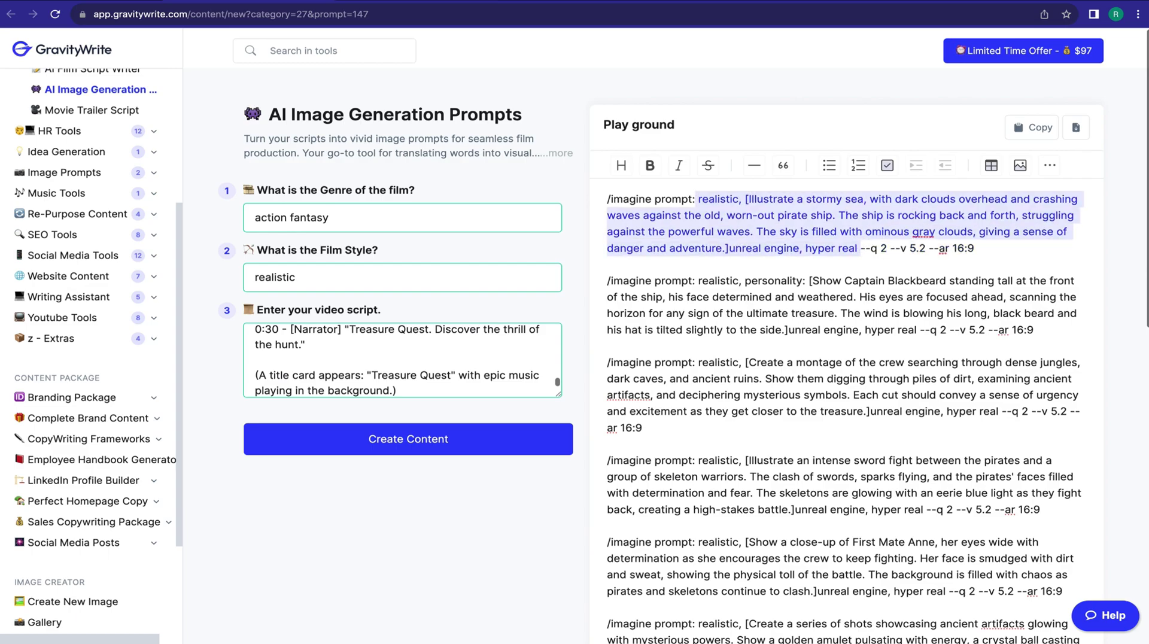
{"action": "key", "text": "ctrl+Tab"}
Step: Paste the pirate ship prompt, set general motion to 6, generate a 4-second clip and play it
{"action": "left_click", "coordinate": [419, 304]}
{"action": "key", "text": "ctrl+v"}
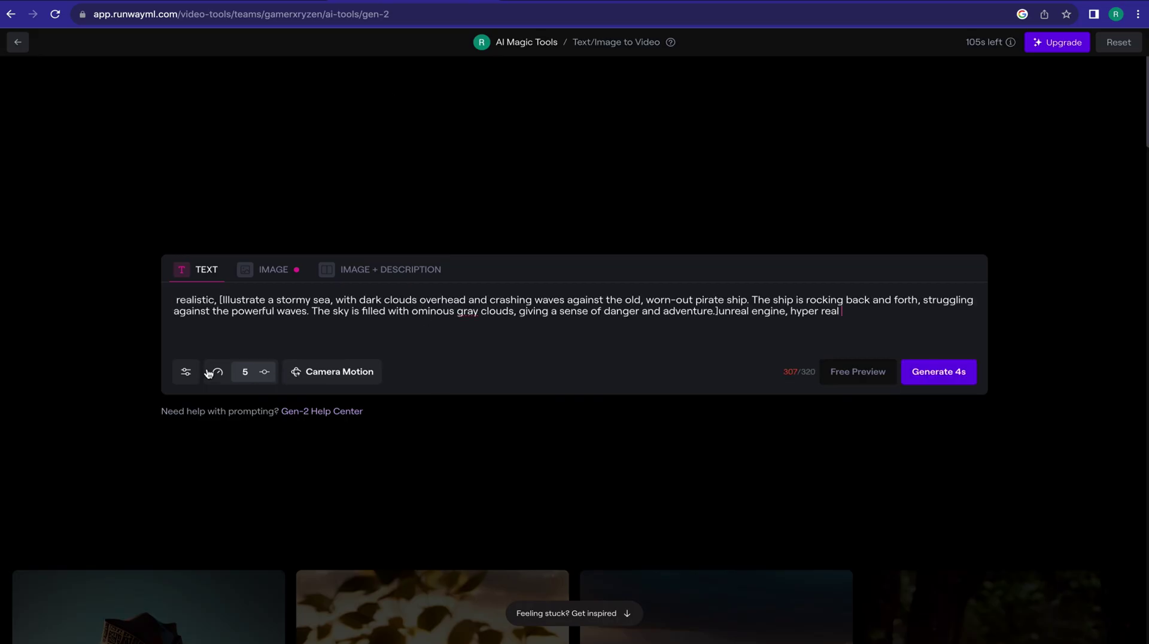
{"action": "left_click", "coordinate": [186, 373]}
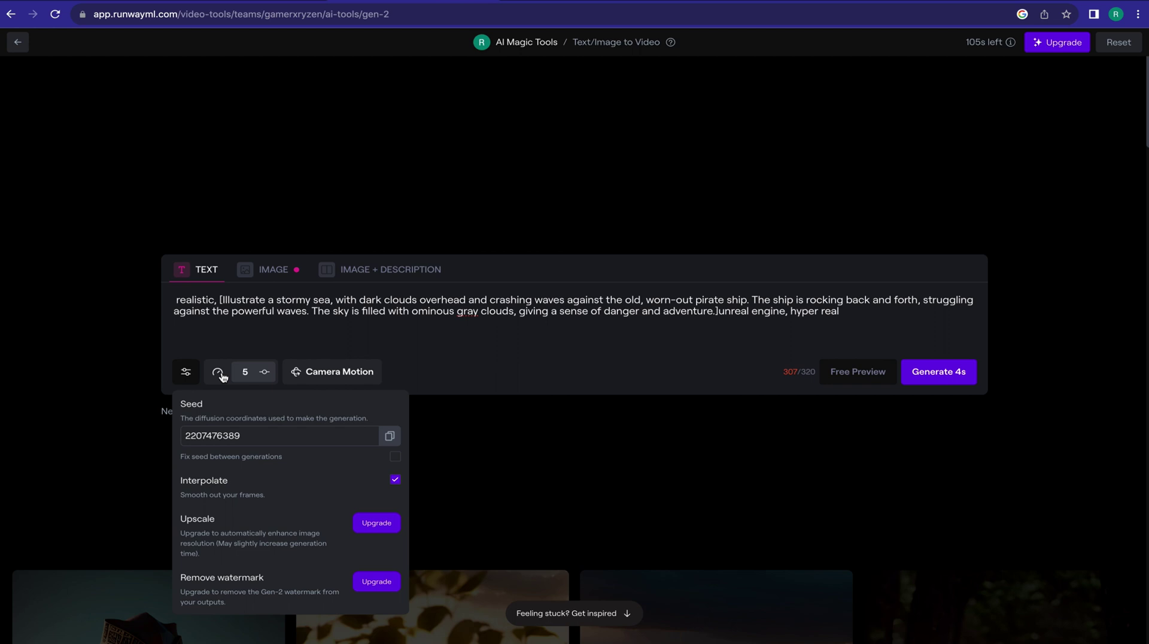
{"action": "left_click", "coordinate": [219, 374]}
{"action": "key", "text": "Right"}
{"action": "left_click", "coordinate": [468, 361]}
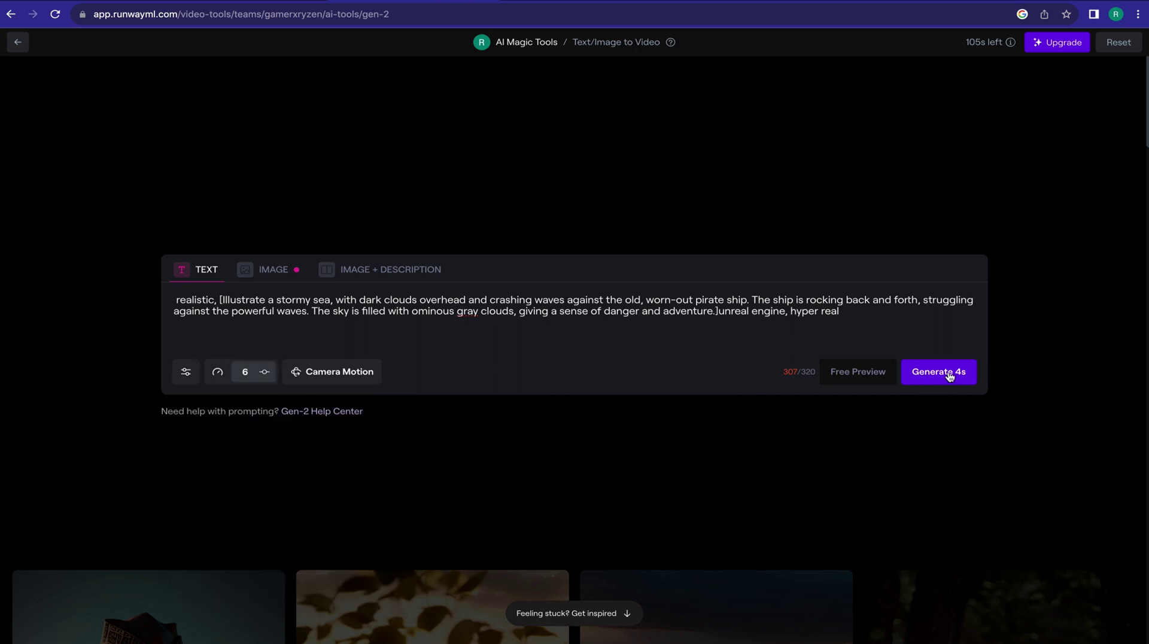
{"action": "left_click", "coordinate": [948, 374]}
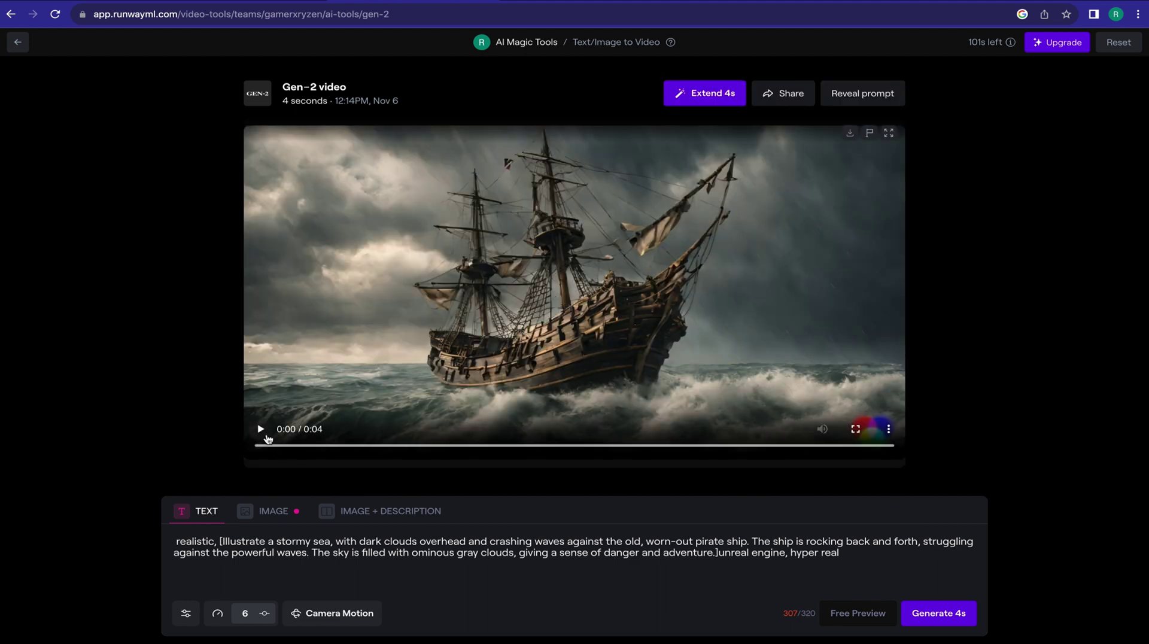
{"action": "left_click", "coordinate": [262, 430]}
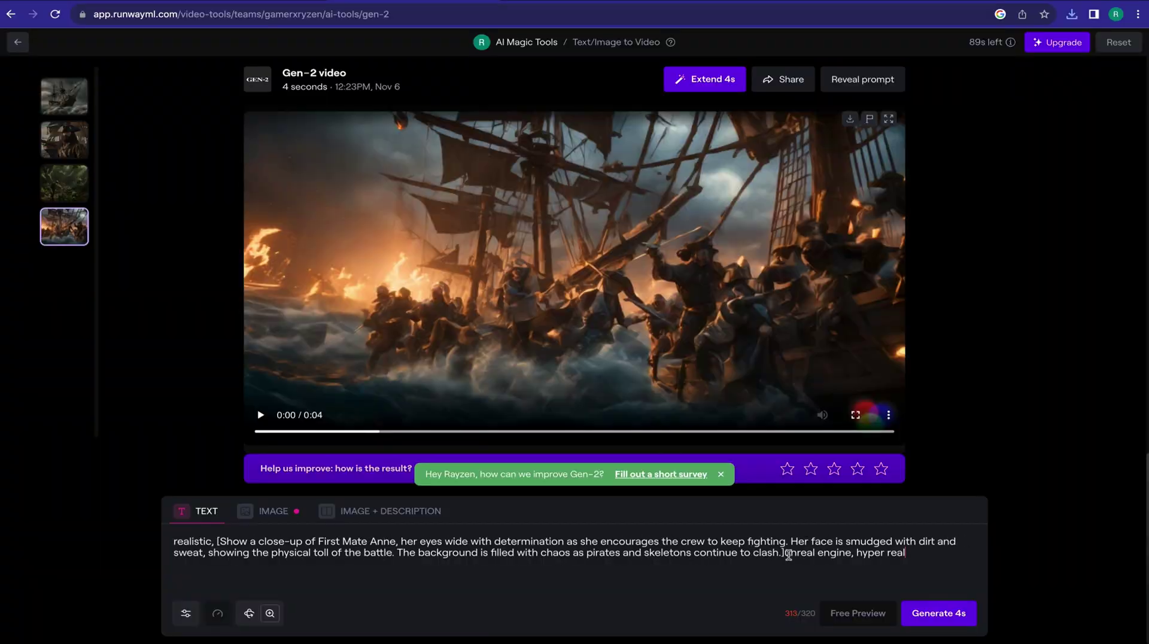
Step: Choose a zoom-out camera motion for the next trailer prompt's clip
{"action": "left_click", "coordinate": [249, 613]}
{"action": "left_click", "coordinate": [347, 386]}
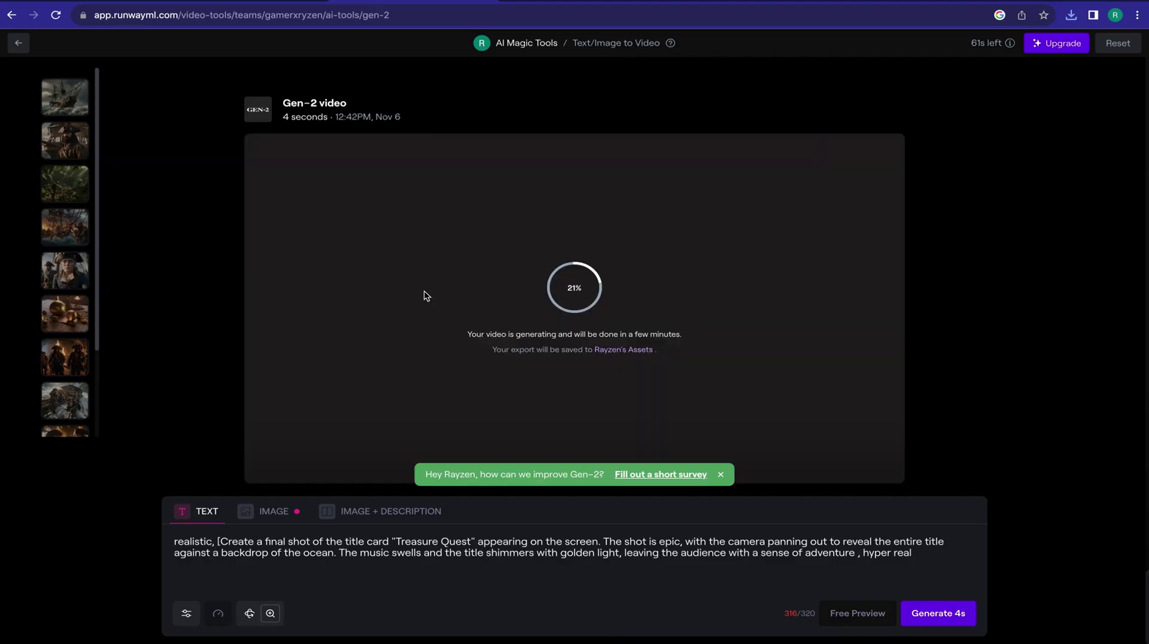
{"action": "scroll", "coordinate": [793, 365], "scroll_direction": "up", "scroll_amount": 20}
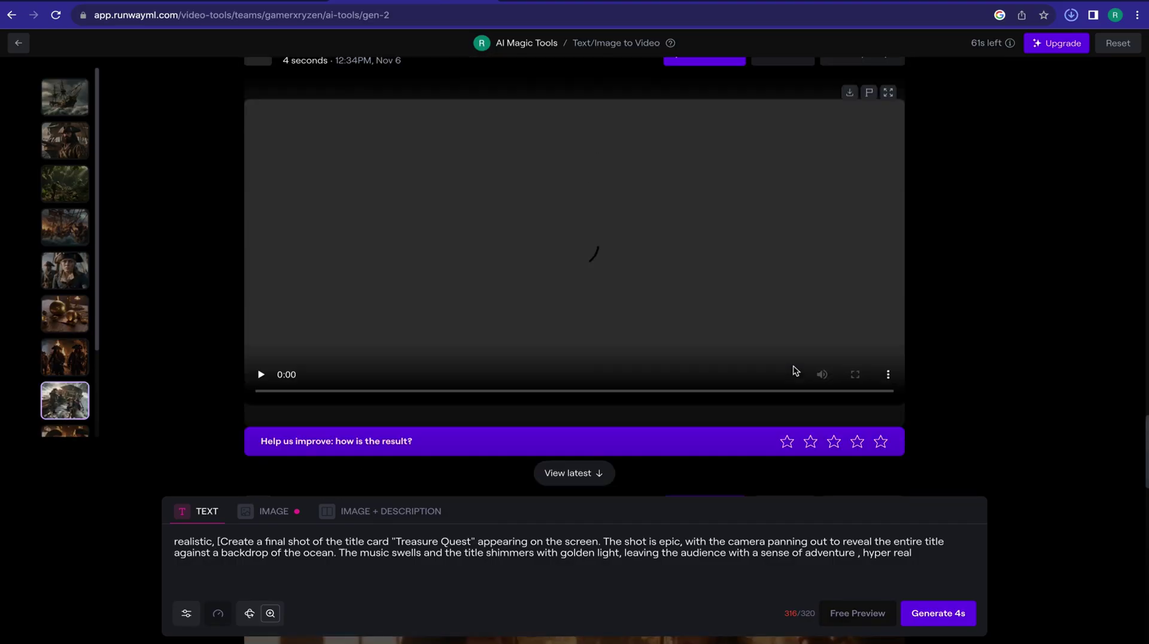
{"action": "scroll", "coordinate": [792, 365], "scroll_direction": "up", "scroll_amount": 15}
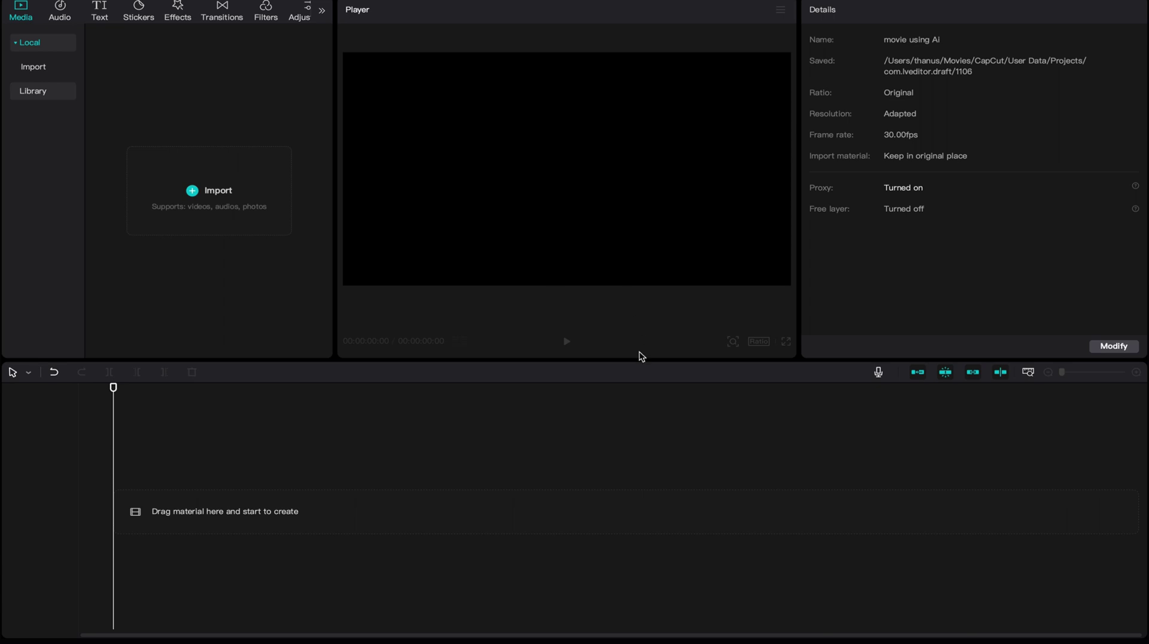
Step: Import the Runway clips 1.mp4 to 11.mp4 from the 3d videos folder into CapCut
{"action": "left_click", "coordinate": [226, 204]}
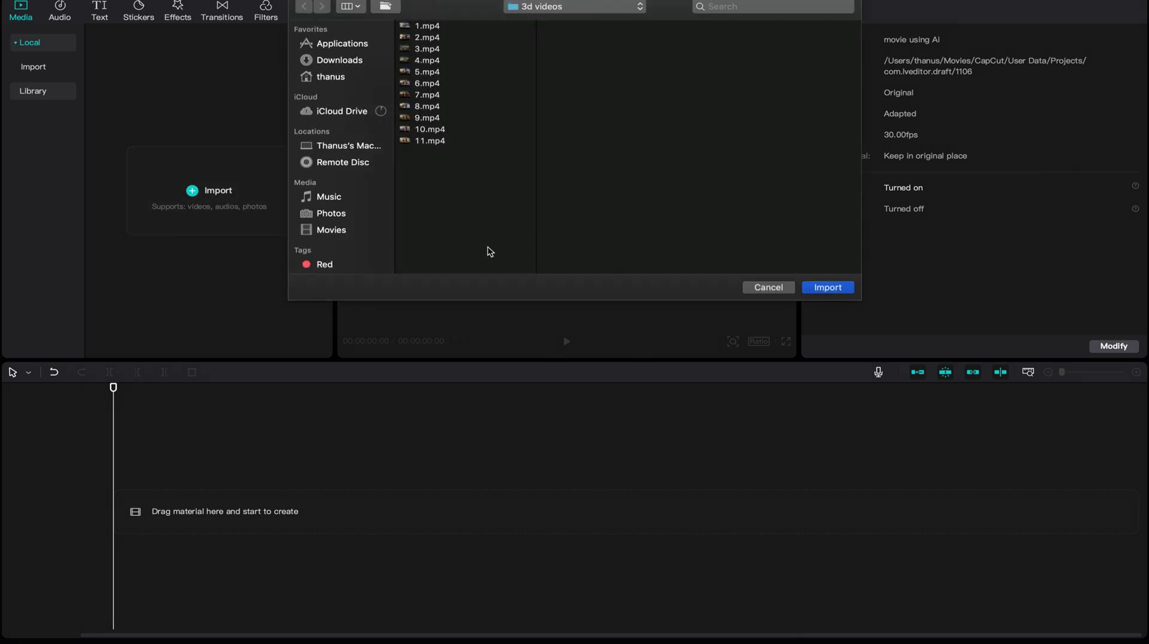
{"action": "left_click_drag", "start_coordinate": [452, 179], "coordinate": [417, 31]}
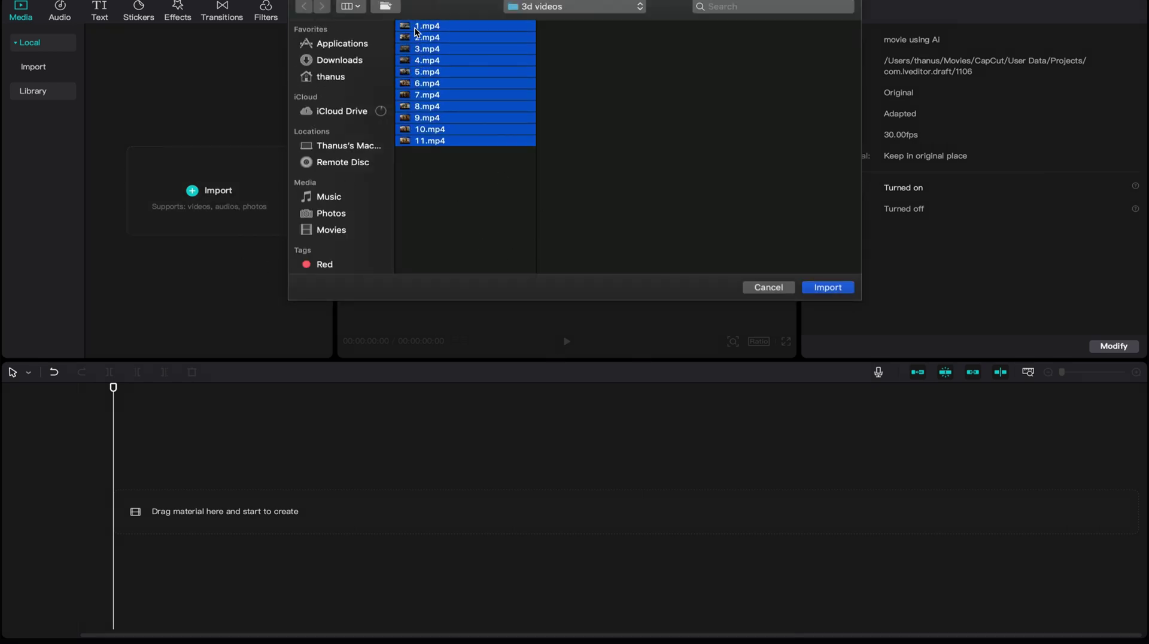
{"action": "left_click", "coordinate": [828, 288]}
Step: Place the clips in order on the timeline, from 1.mp4 through 11.mp4
{"action": "left_click", "coordinate": [166, 131]}
{"action": "left_click", "coordinate": [259, 131]}
{"action": "left_click_drag", "start_coordinate": [134, 186], "coordinate": [788, 523]}
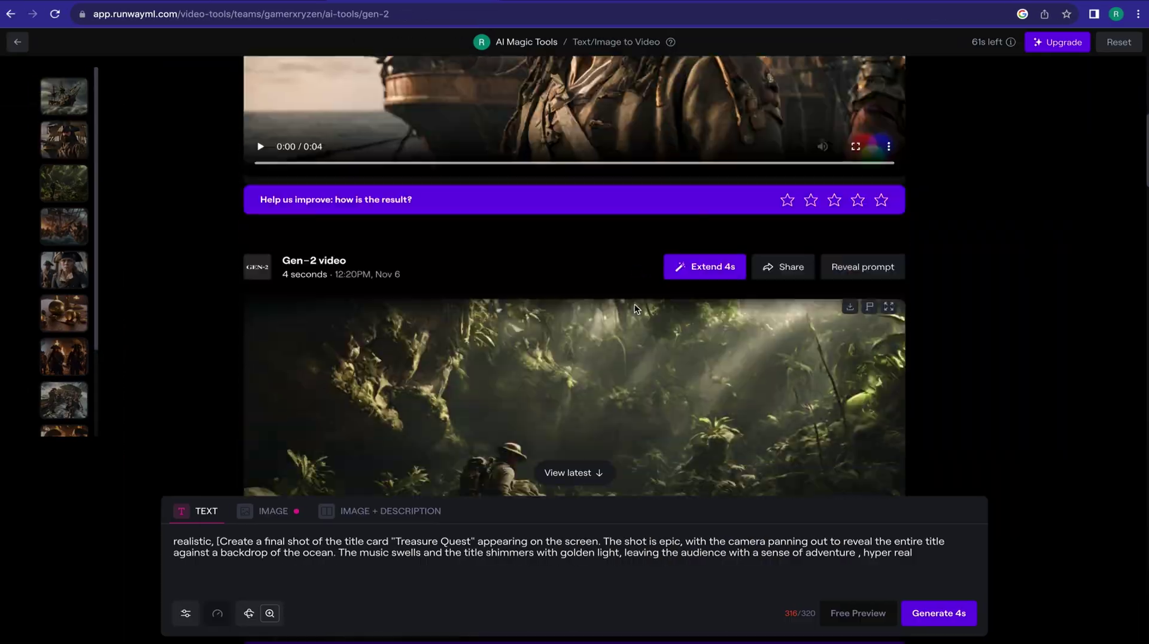
{"action": "scroll", "coordinate": [634, 304], "scroll_direction": "down", "scroll_amount": 3}
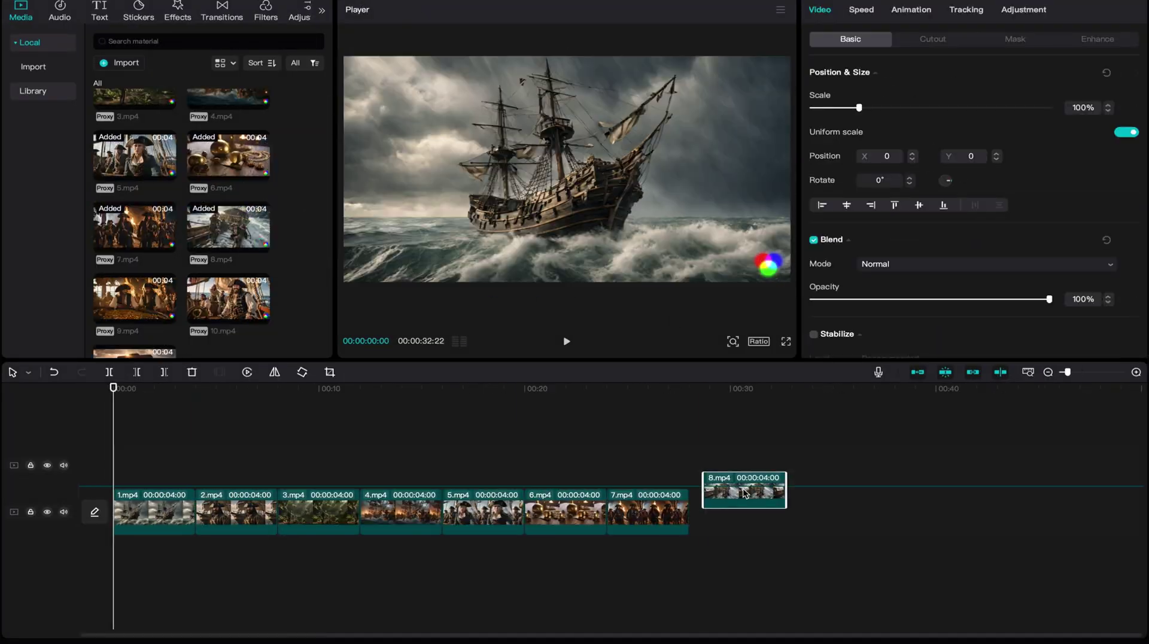
{"action": "scroll", "coordinate": [247, 460], "scroll_direction": "down", "scroll_amount": 5}
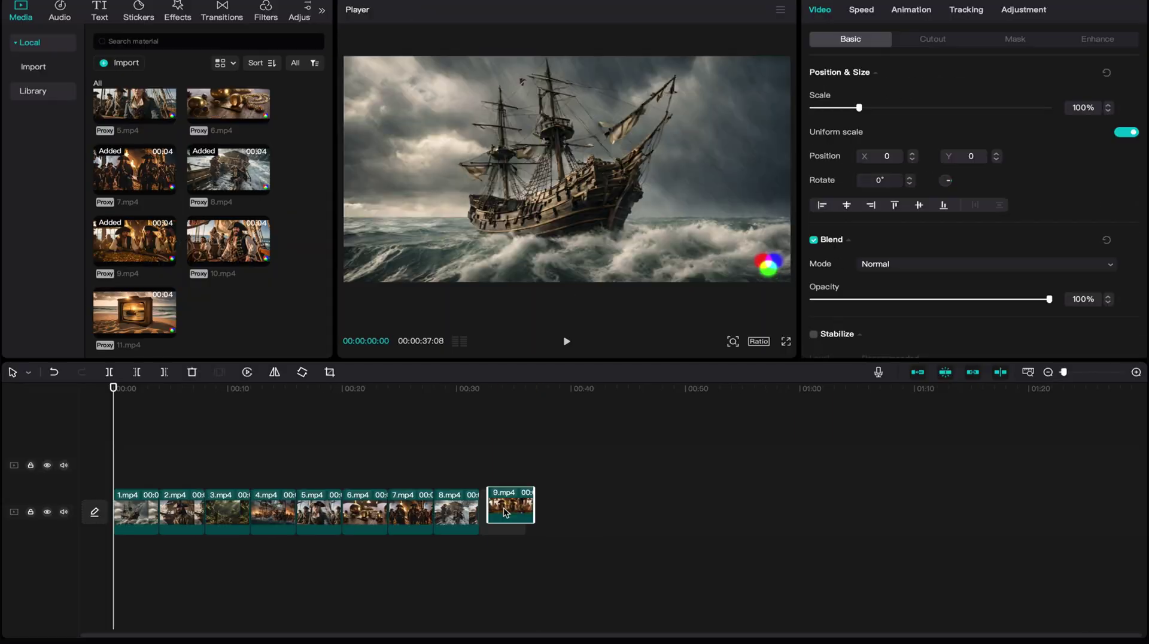
{"action": "left_click", "coordinate": [443, 453]}
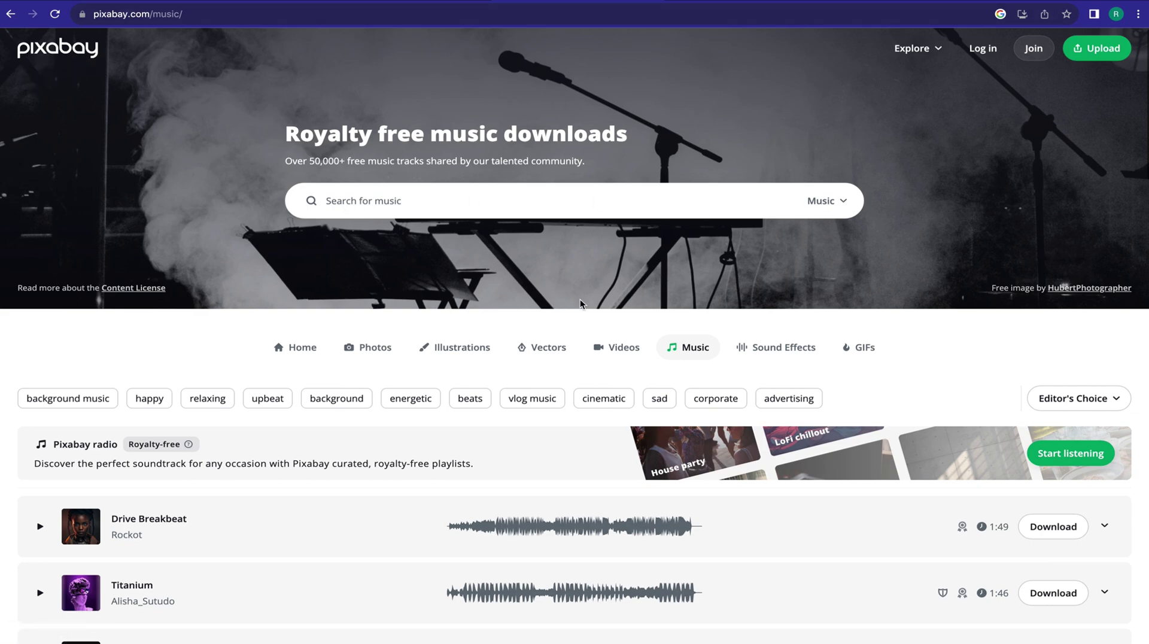
Step: Browse the 'pirates' music results and download the Battle Ship track
{"action": "scroll", "coordinate": [580, 303], "scroll_direction": "down", "scroll_amount": 4}
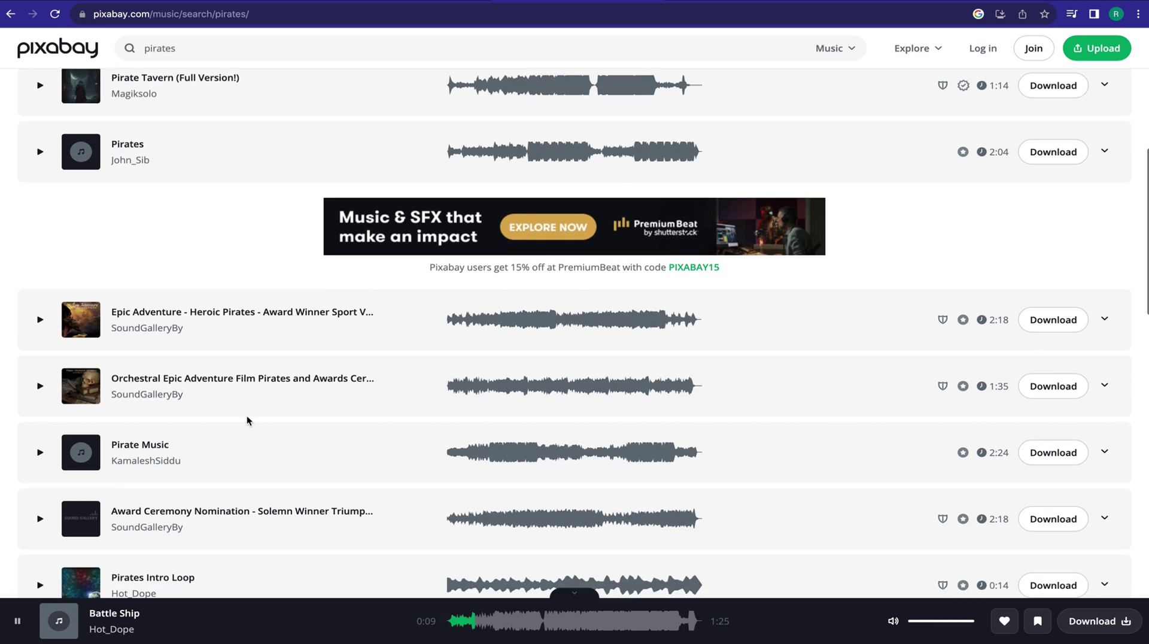
{"action": "scroll", "coordinate": [246, 416], "scroll_direction": "down", "scroll_amount": 3}
{"action": "scroll", "coordinate": [247, 415], "scroll_direction": "up", "scroll_amount": 6}
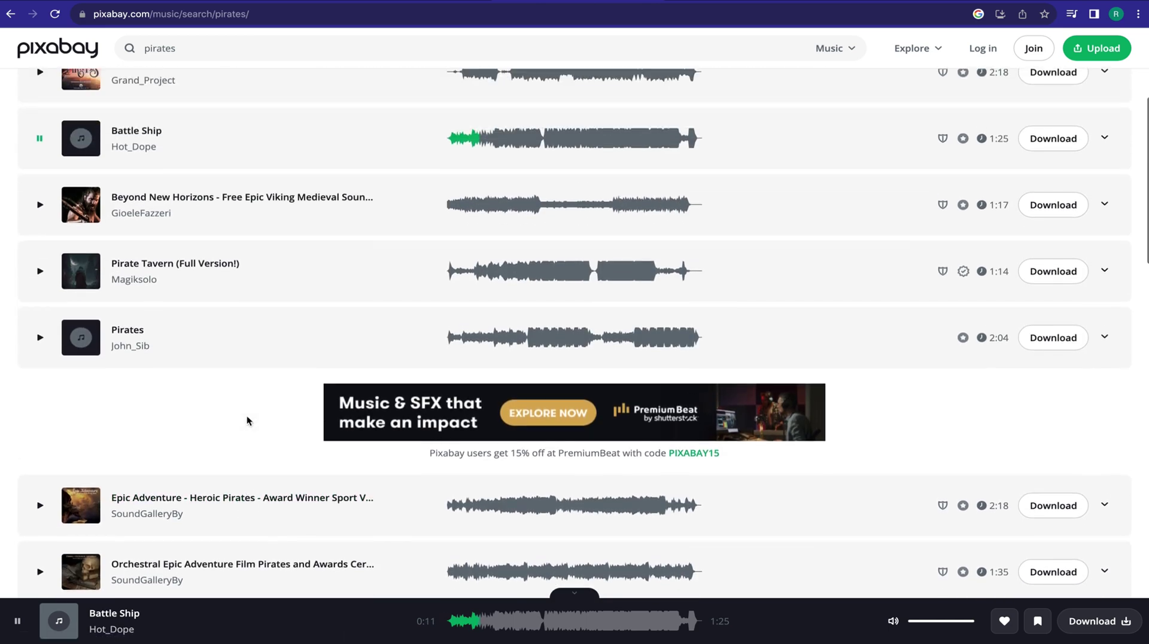
{"action": "scroll", "coordinate": [247, 415], "scroll_direction": "up", "scroll_amount": 3}
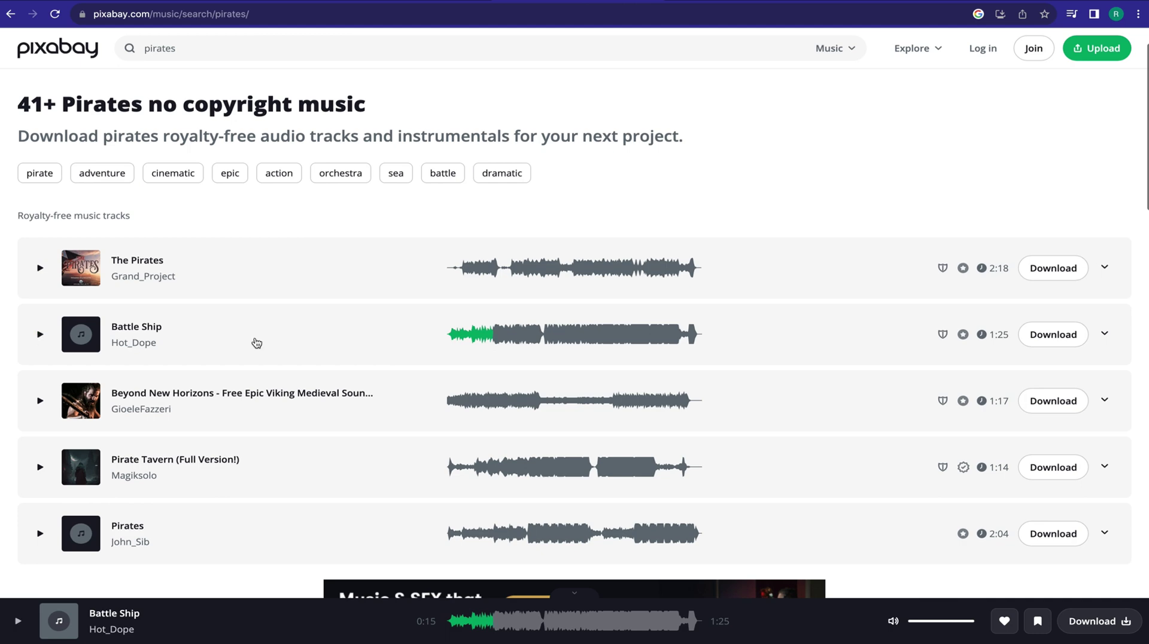
{"action": "left_click", "coordinate": [1053, 334]}
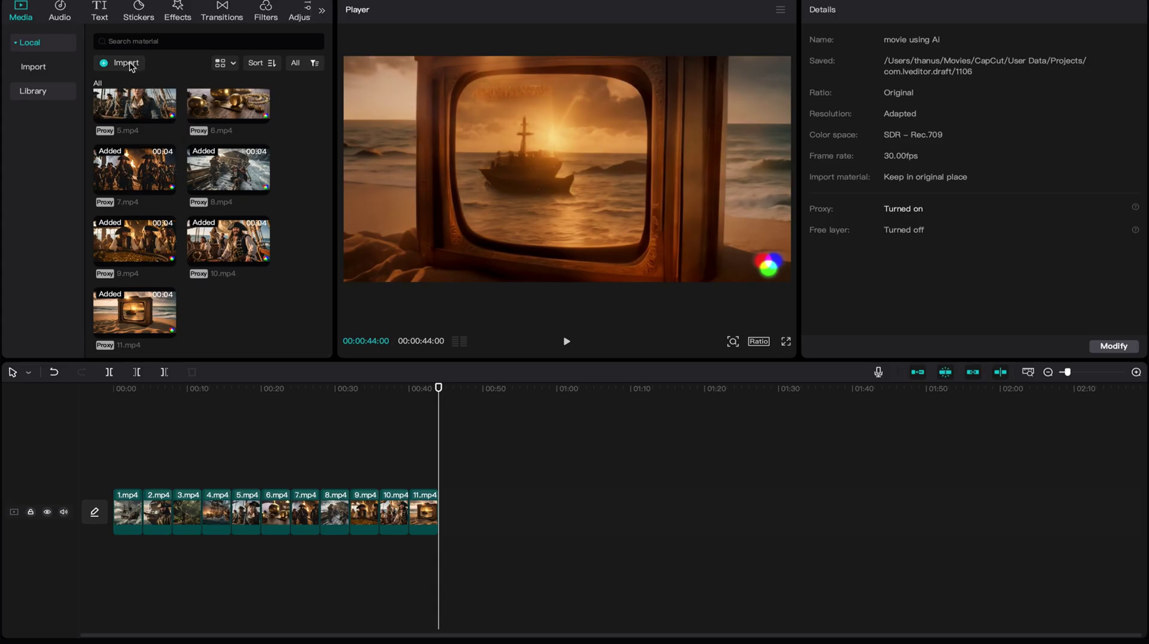
Step: Import battle-ship-111902.mp3 and lay it on an audio track beneath the video clips
{"action": "left_click", "coordinate": [126, 63]}
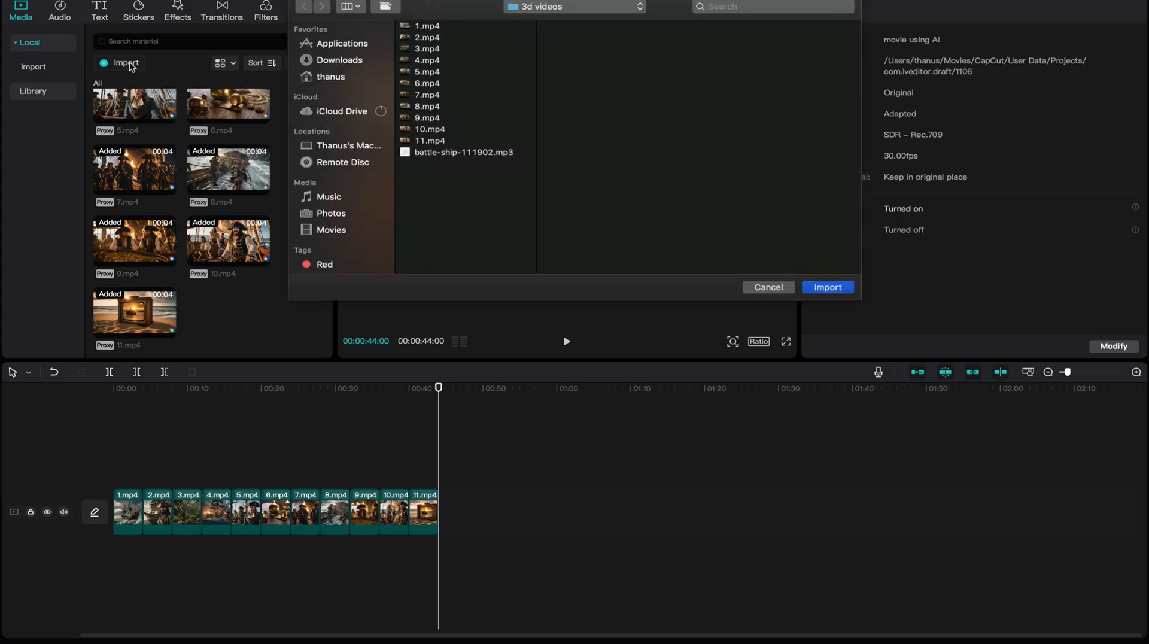
{"action": "left_click", "coordinate": [827, 287]}
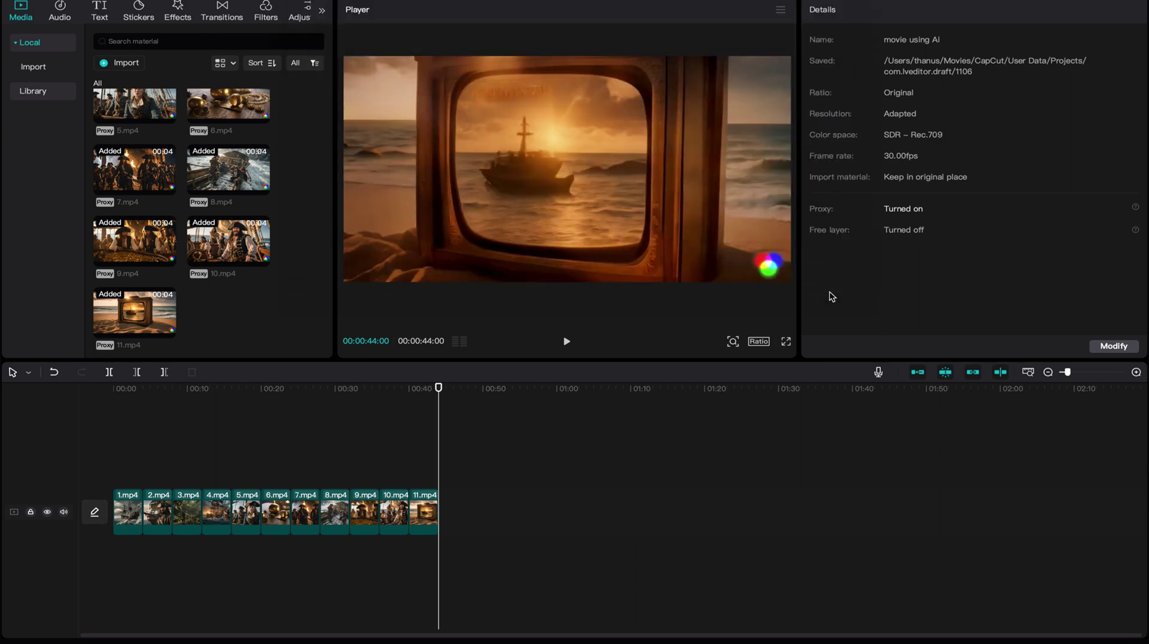
{"action": "left_click_drag", "start_coordinate": [252, 323], "coordinate": [154, 562]}
{"action": "scroll", "coordinate": [496, 554], "scroll_direction": "up", "scroll_amount": 5}
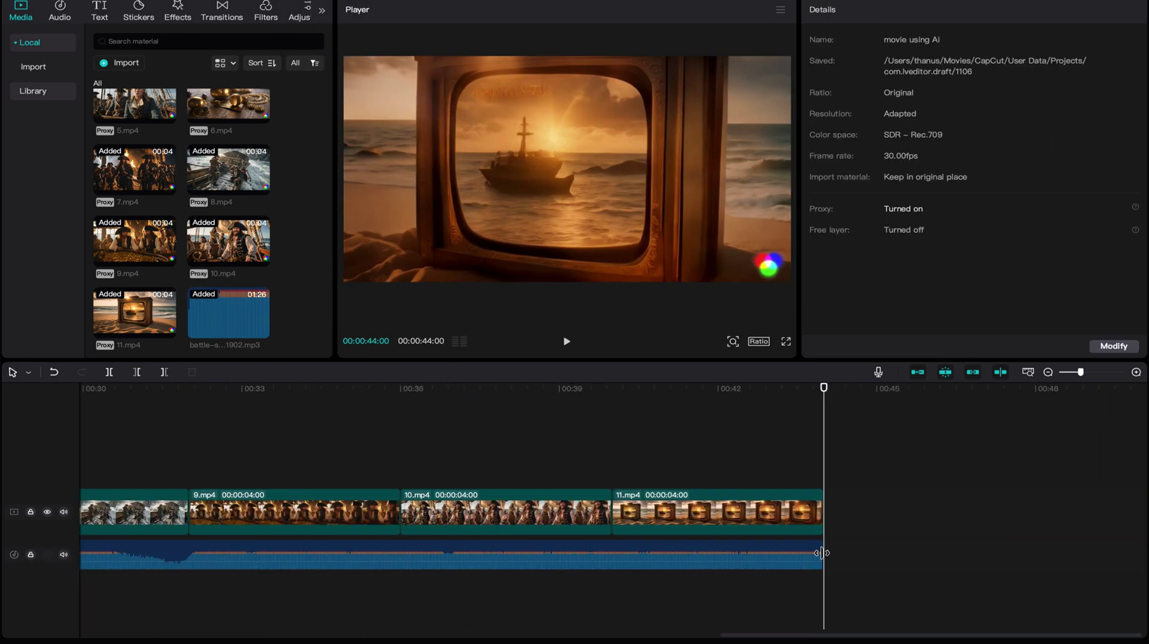
Step: Add Backlit Focus and other light effects over the clips, then export the trailer at 1080P
{"action": "left_click", "coordinate": [496, 553]}
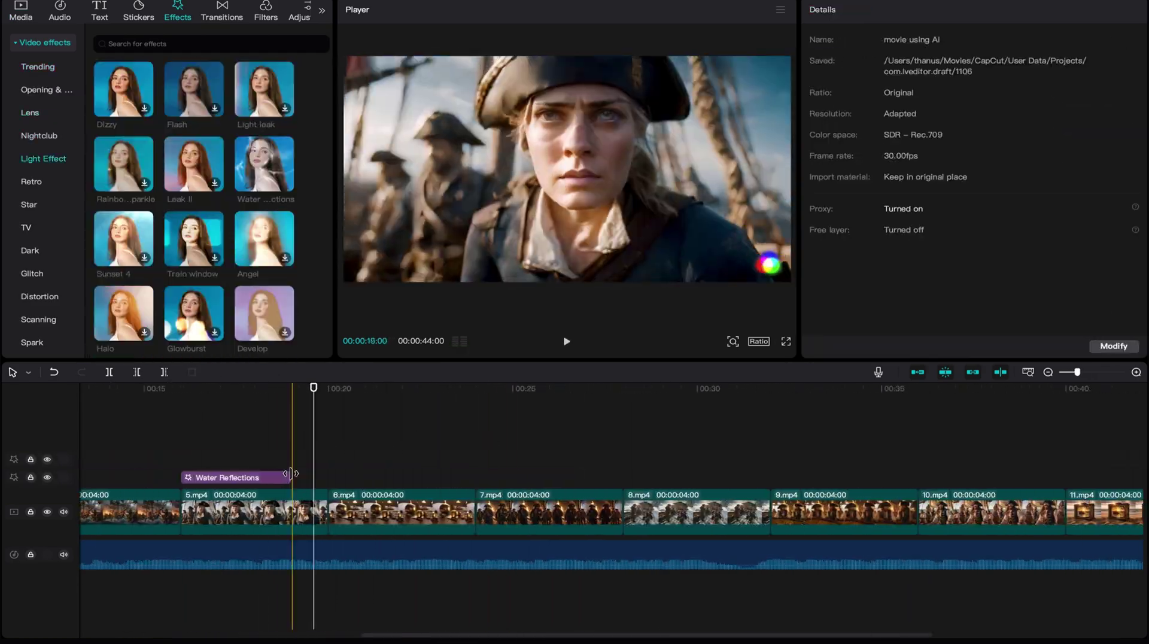
{"action": "left_click", "coordinate": [246, 477]}
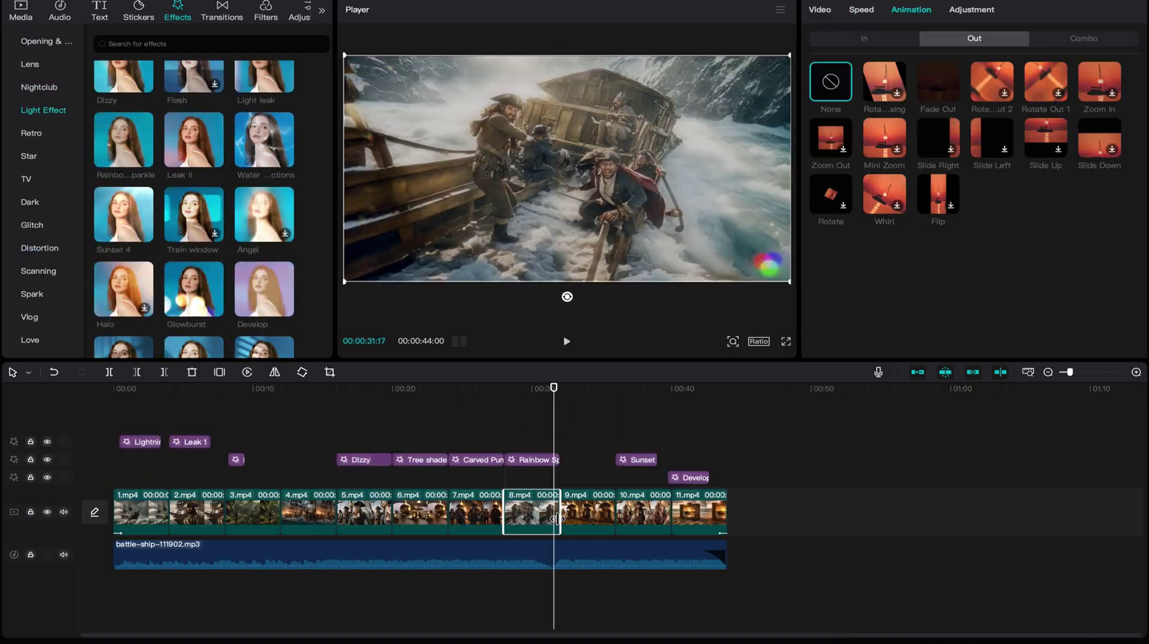
{"action": "key", "text": "super+e"}
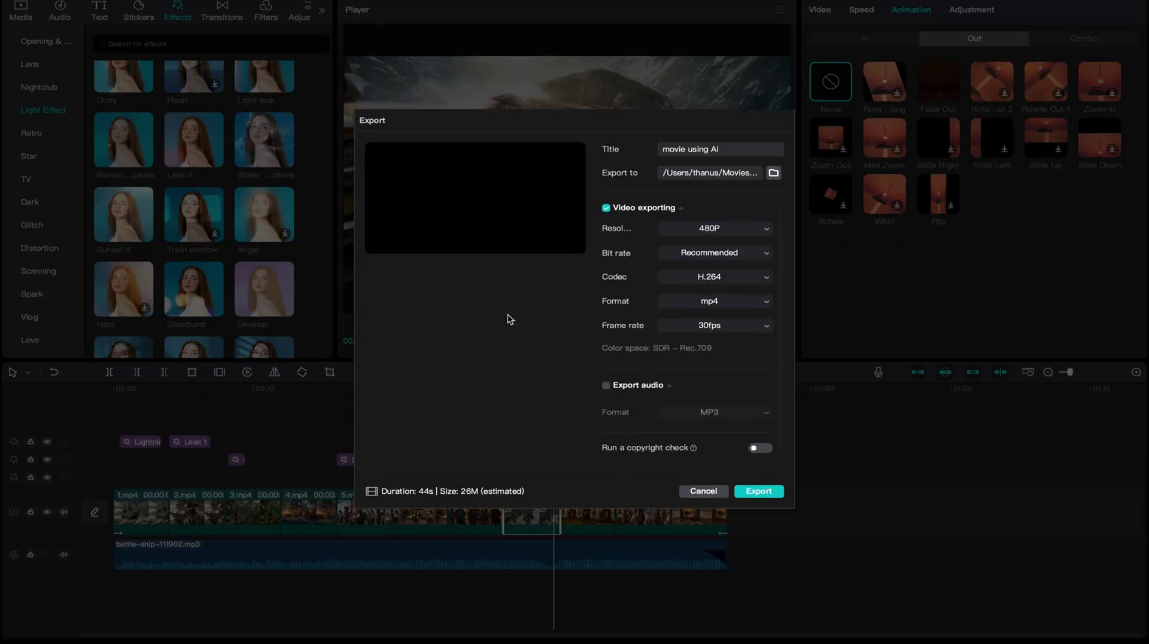
{"action": "left_click", "coordinate": [758, 490]}
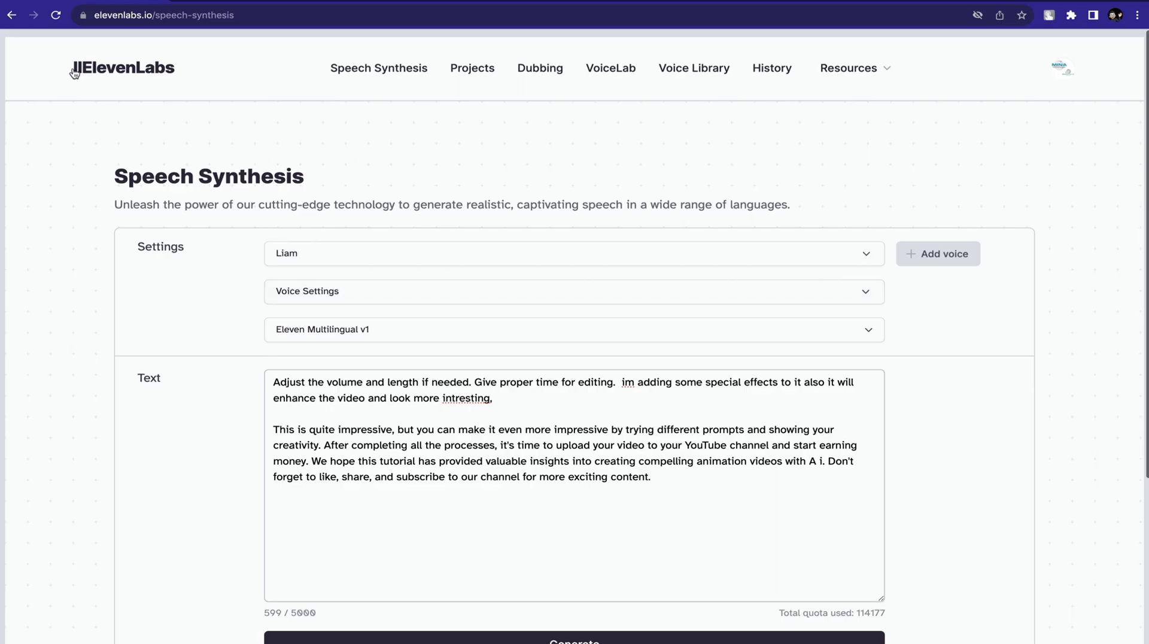
{"action": "left_click_drag", "start_coordinate": [238, 69], "coordinate": [1, 74]}
{"action": "scroll", "coordinate": [574, 415], "scroll_direction": "down", "scroll_amount": 5}
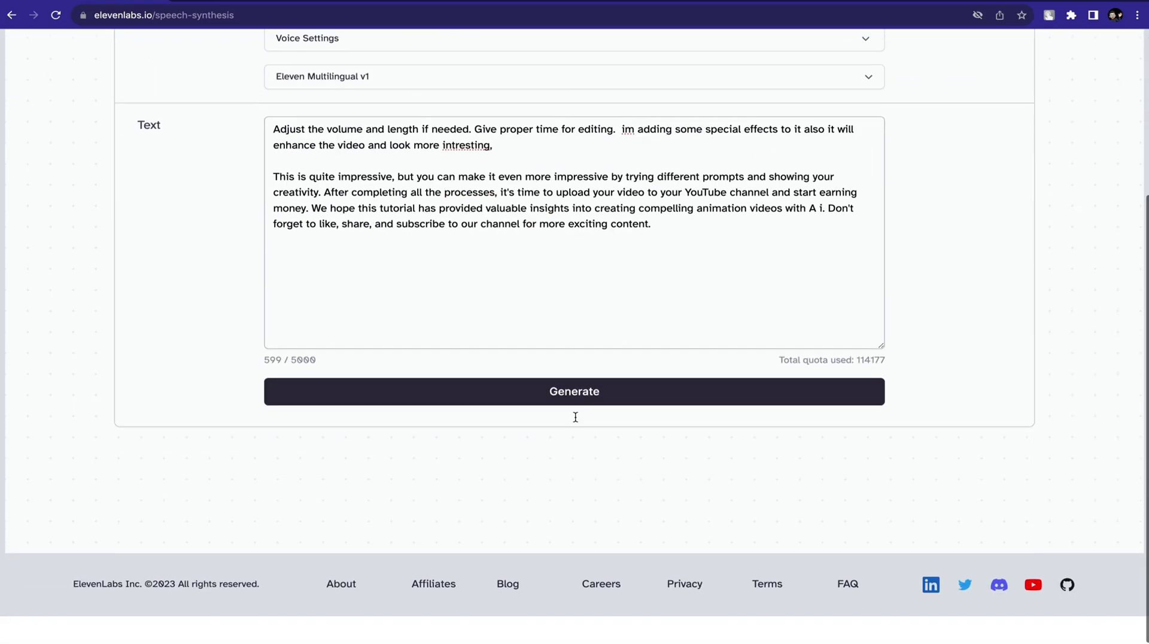
{"action": "scroll", "coordinate": [576, 422], "scroll_direction": "up", "scroll_amount": 5}
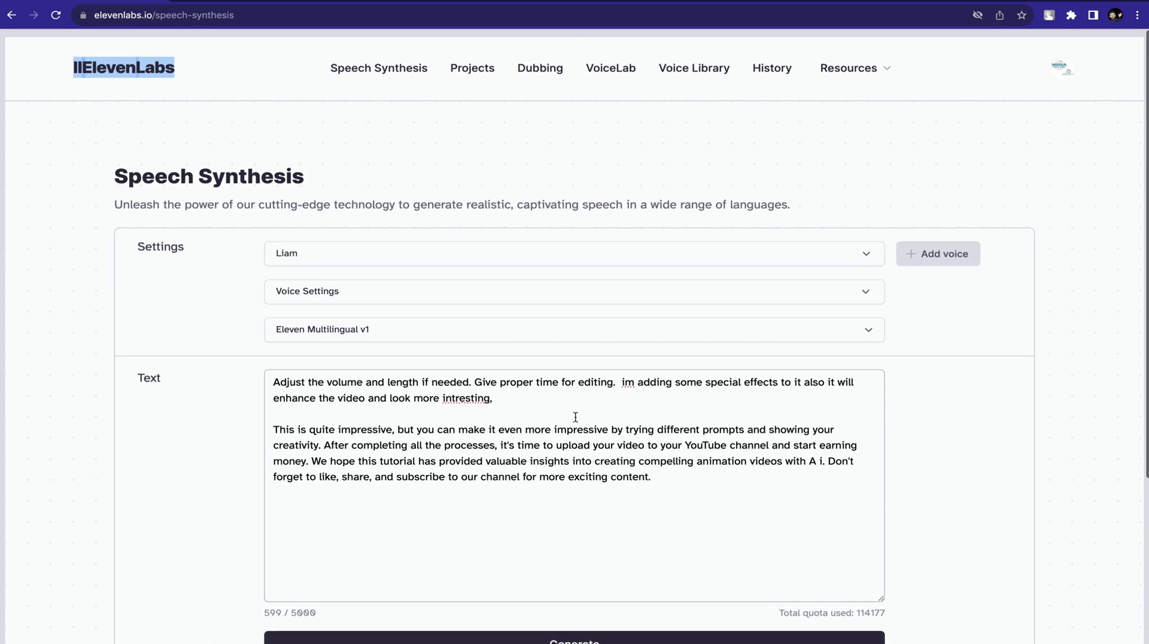